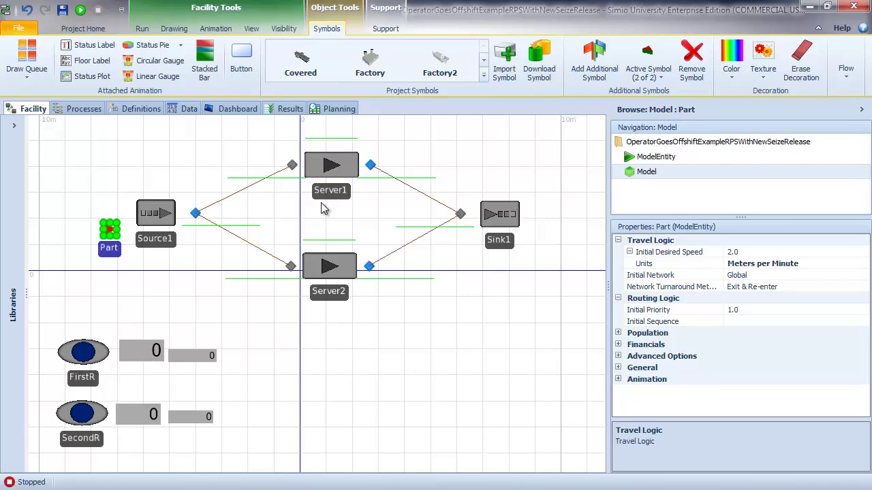
Step: Inspect the FirstR resource's properties and the Operators object list in the model definitions
{"action": "left_click", "coordinate": [525, 357]}
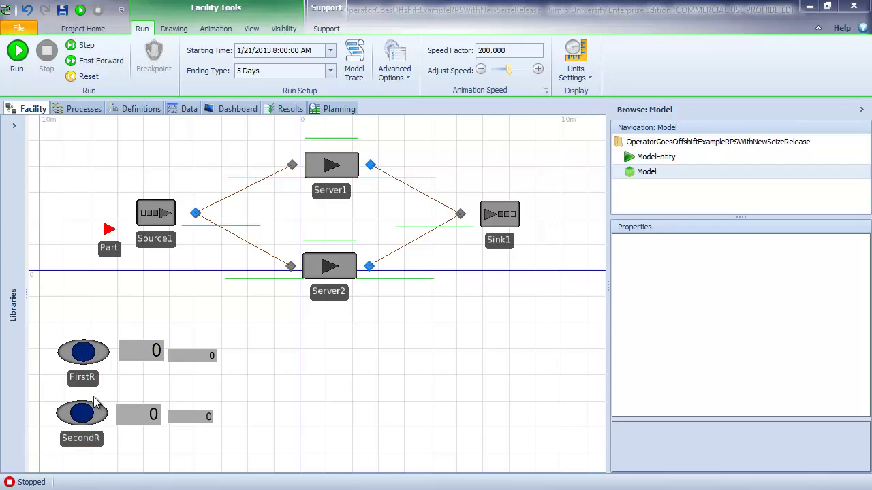
{"action": "left_click", "coordinate": [85, 353]}
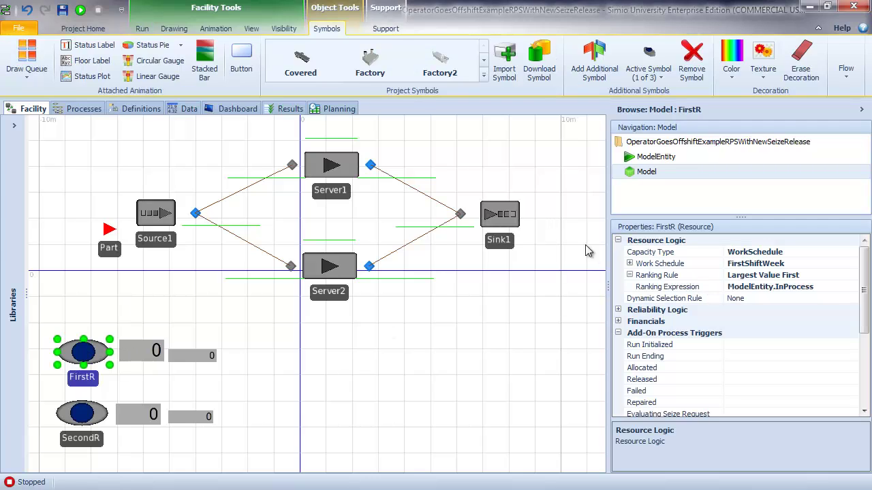
{"action": "left_click", "coordinate": [184, 109]}
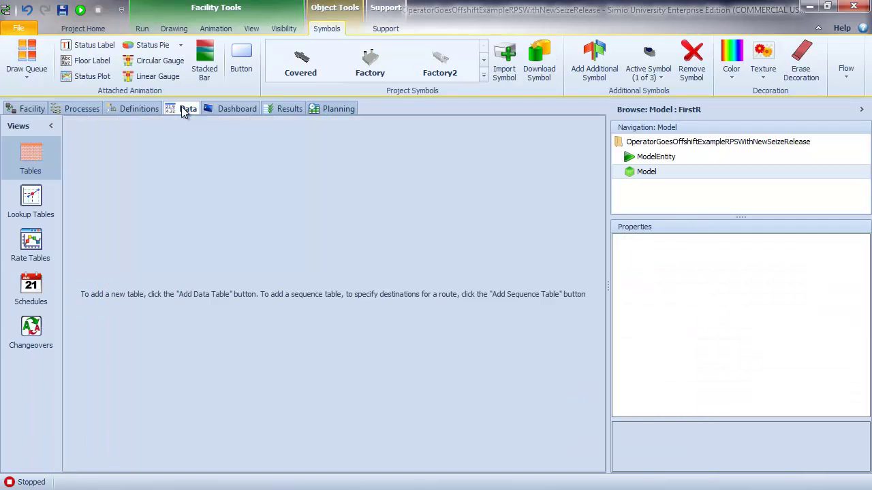
{"action": "left_click", "coordinate": [120, 107]}
{"action": "left_click", "coordinate": [34, 384]}
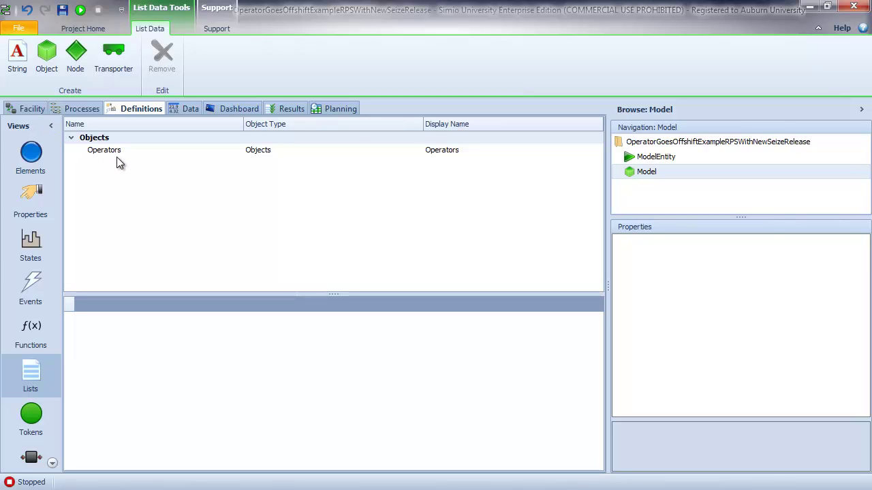
{"action": "left_click", "coordinate": [33, 106]}
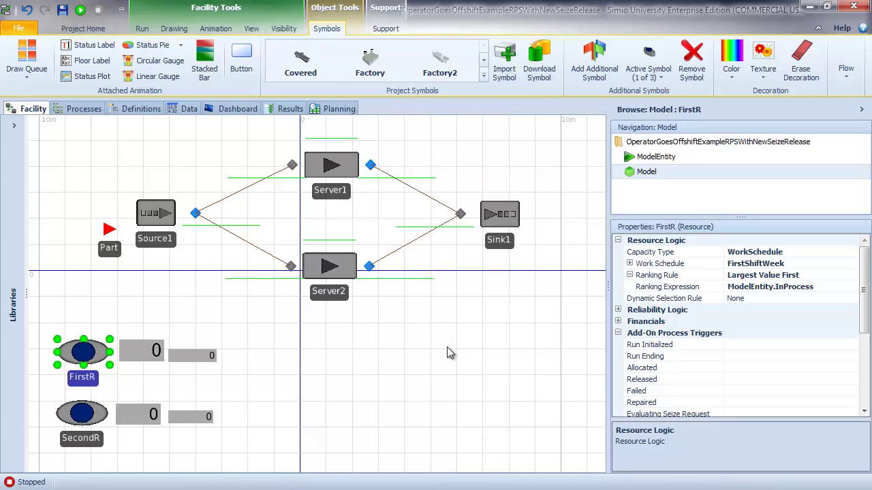
Step: Examine the Before Processing and After Processing add-on process triggers of Server1
{"action": "left_click", "coordinate": [343, 173]}
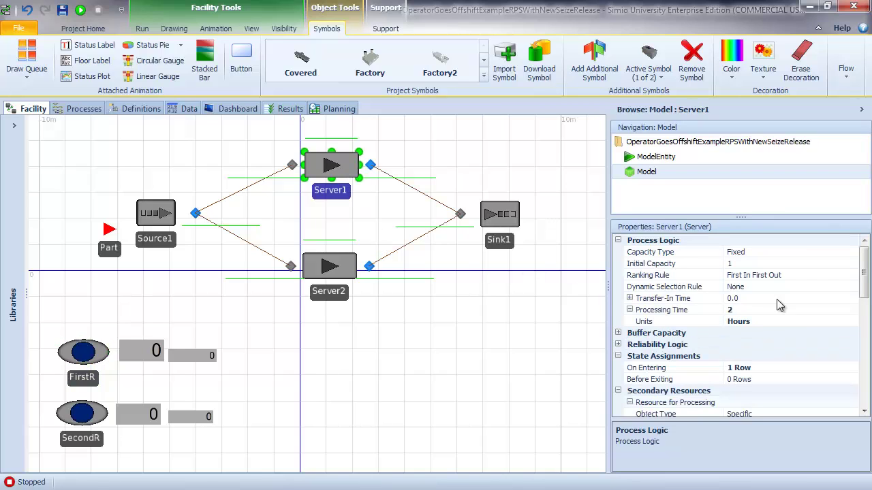
{"action": "scroll", "coordinate": [864, 410], "scroll_direction": "down", "scroll_amount": 7}
{"action": "scroll", "coordinate": [864, 408], "scroll_direction": "down", "scroll_amount": 1}
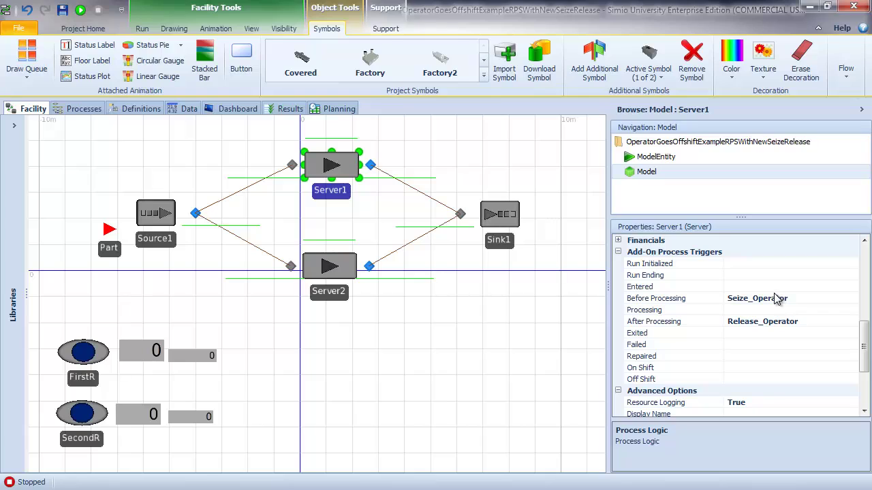
{"action": "left_click", "coordinate": [672, 302]}
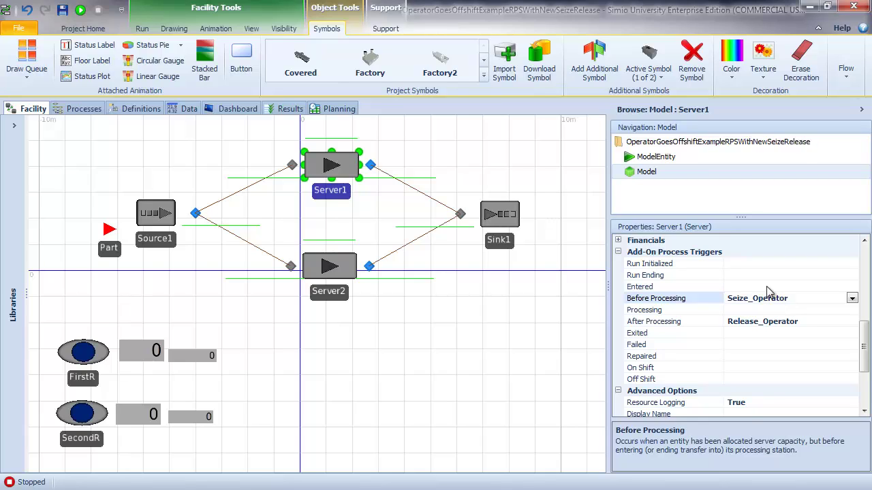
{"action": "left_click", "coordinate": [688, 323]}
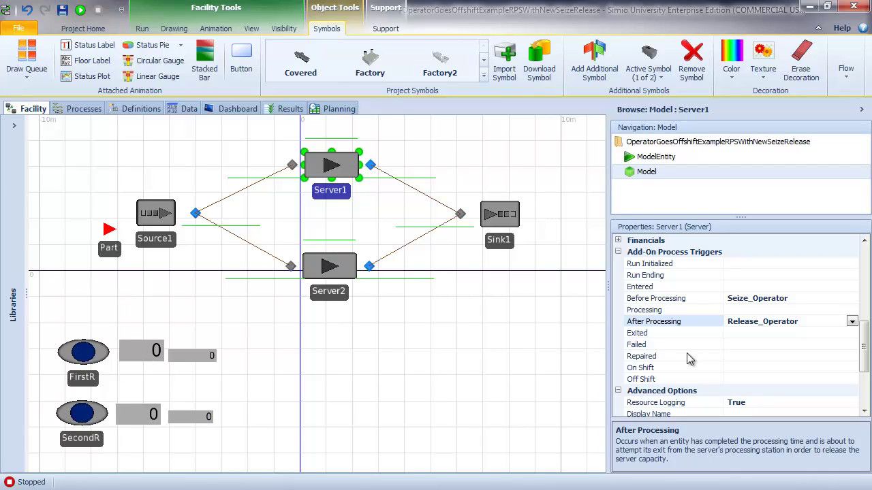
{"action": "left_click", "coordinate": [687, 300]}
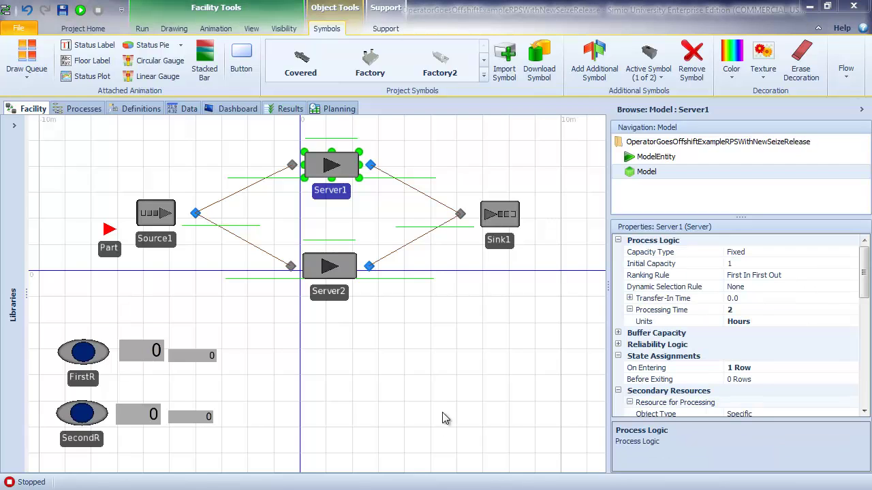
Step: Check the work schedules assigned to FirstR and SecondR and review the weekly schedule definitions
{"action": "left_click", "coordinate": [80, 361]}
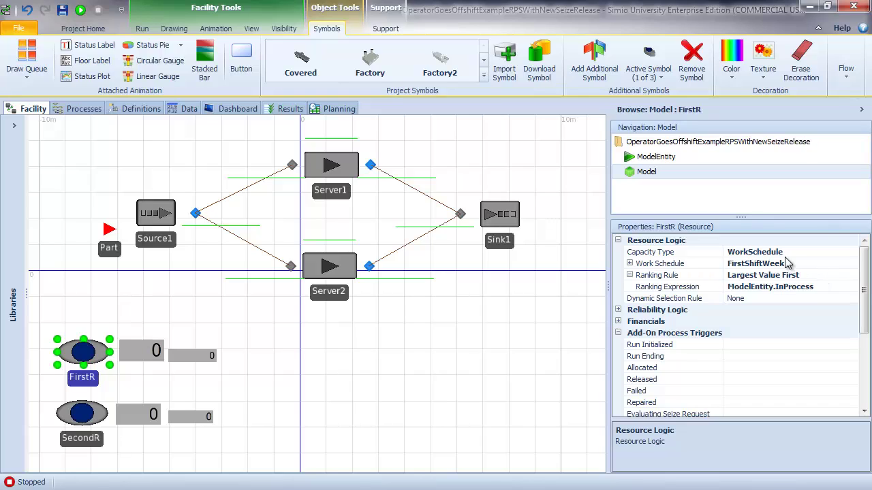
{"action": "left_click", "coordinate": [82, 414]}
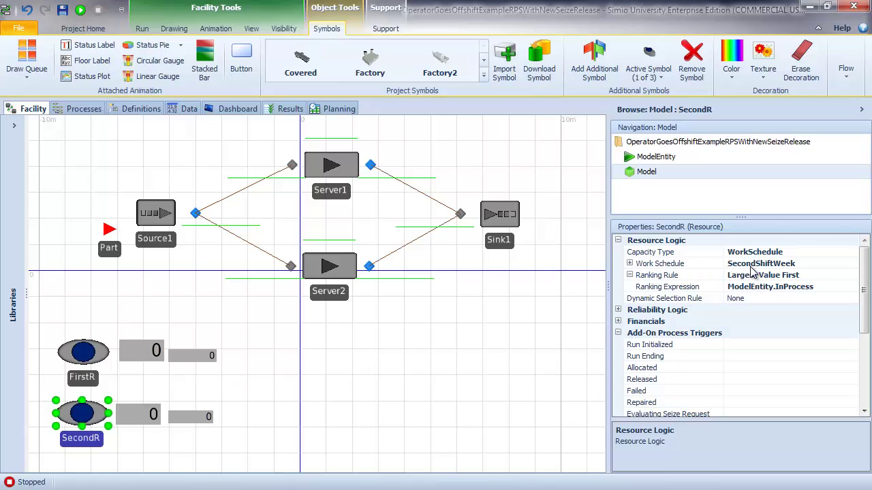
{"action": "left_click", "coordinate": [185, 114]}
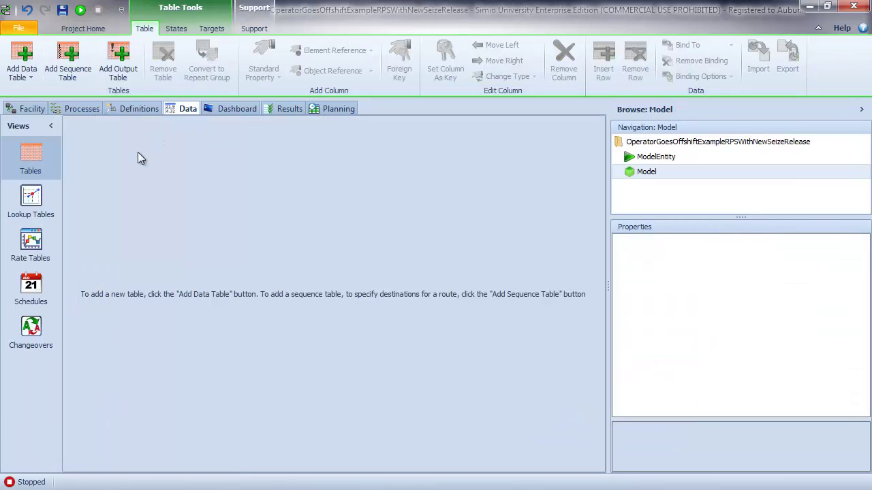
{"action": "left_click", "coordinate": [41, 287]}
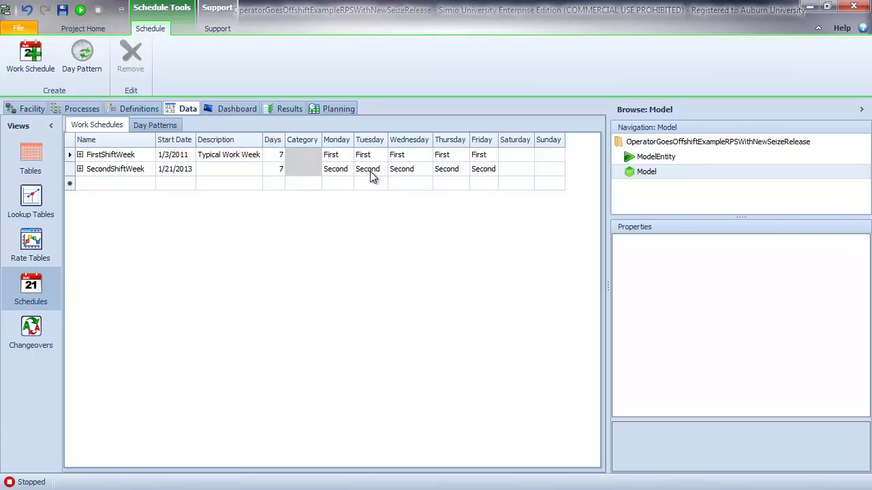
Step: Examine the work periods of the First and Second day patterns
{"action": "left_click", "coordinate": [163, 128]}
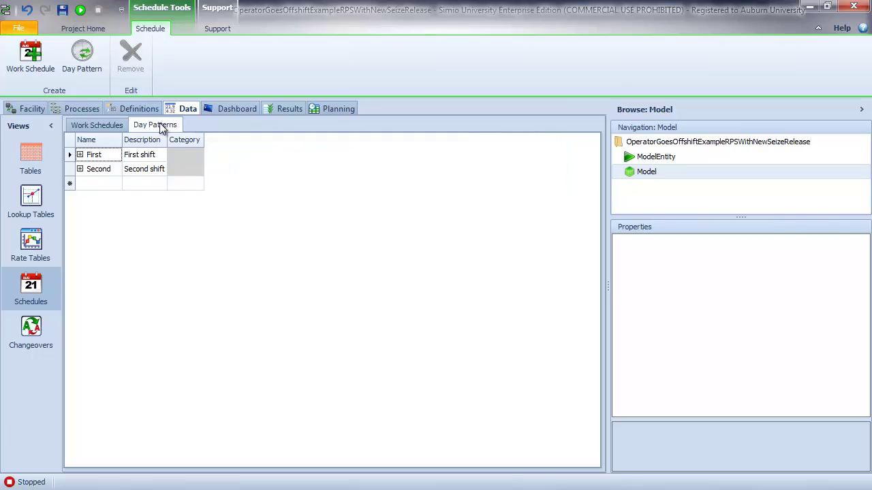
{"action": "left_click", "coordinate": [80, 154]}
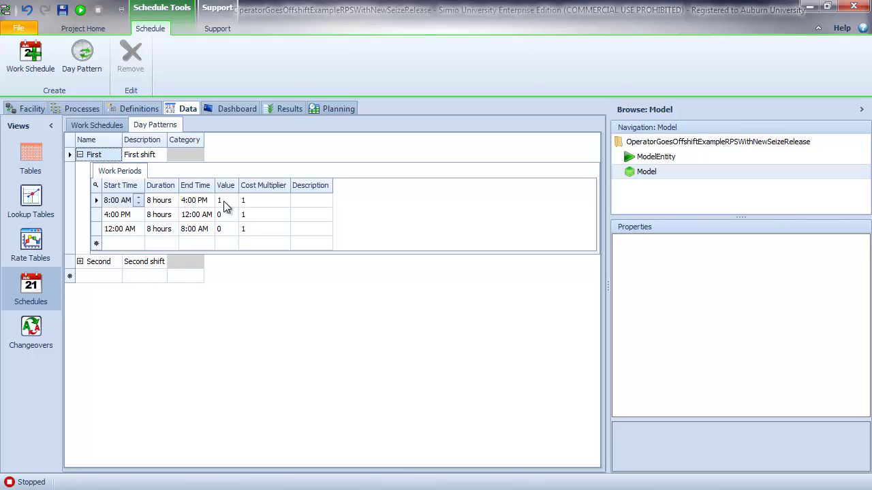
{"action": "left_click", "coordinate": [80, 155]}
{"action": "left_click", "coordinate": [79, 169]}
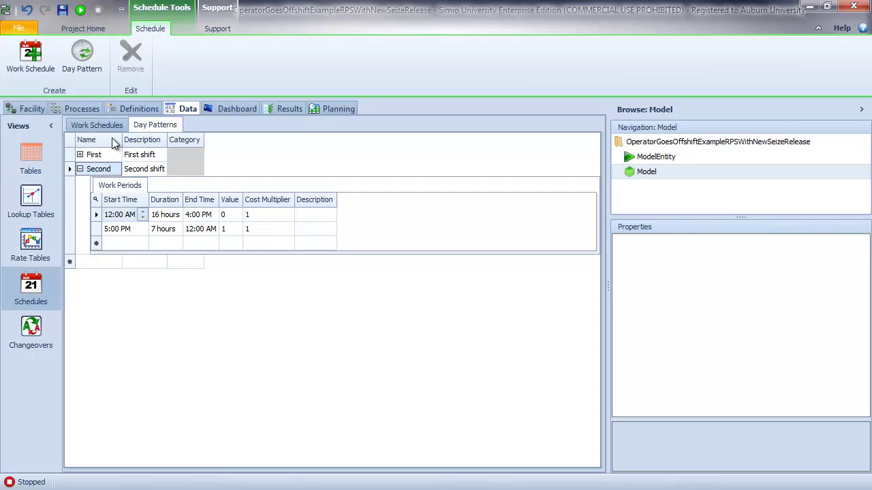
Step: Recheck the Operators list definition and look over the SecondR resource's remaining properties
{"action": "left_click", "coordinate": [130, 108]}
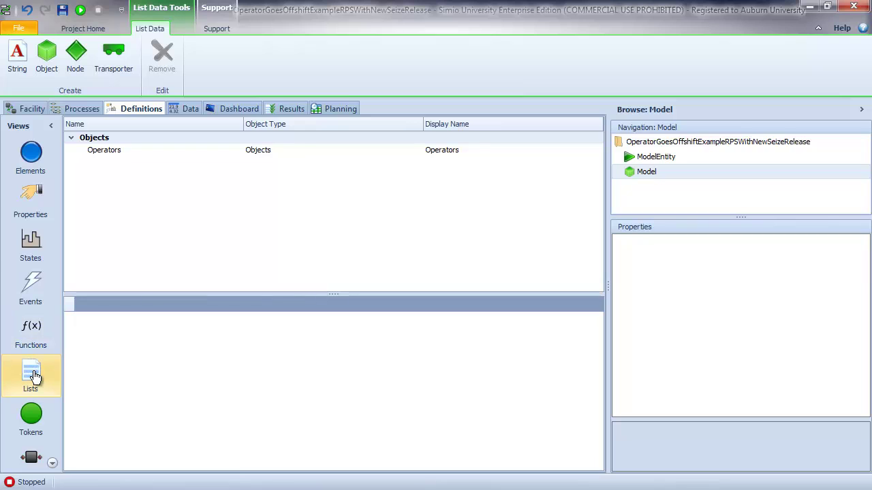
{"action": "left_click", "coordinate": [27, 109]}
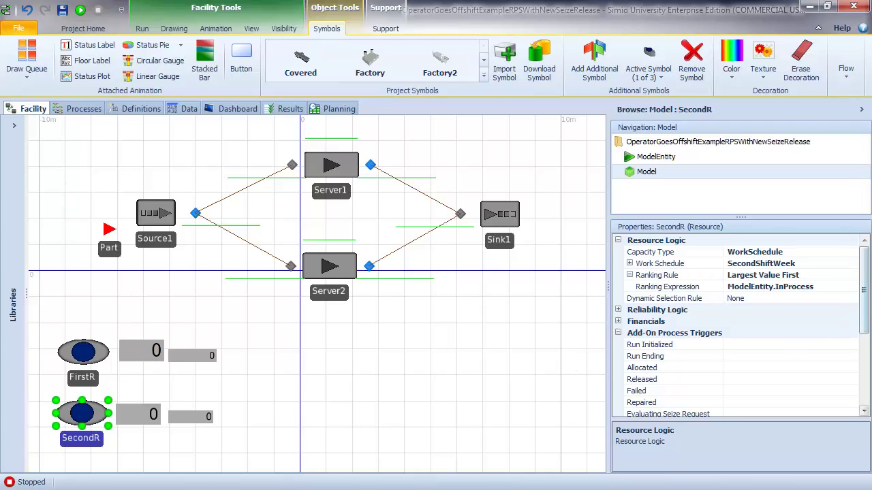
{"action": "left_click_drag", "start_coordinate": [864, 295], "coordinate": [869, 444]}
Step: Review the resource seize settings of the Seize step in the Seize_Operator process
{"action": "left_click", "coordinate": [83, 109]}
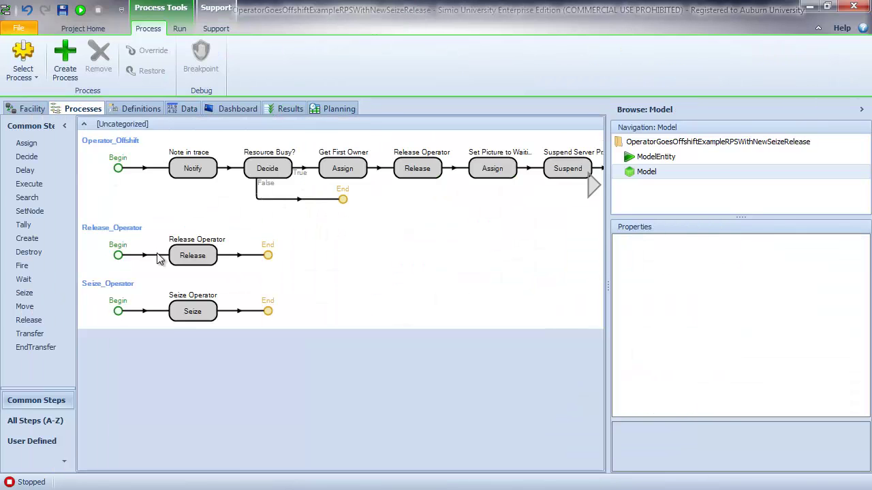
{"action": "left_click", "coordinate": [178, 317]}
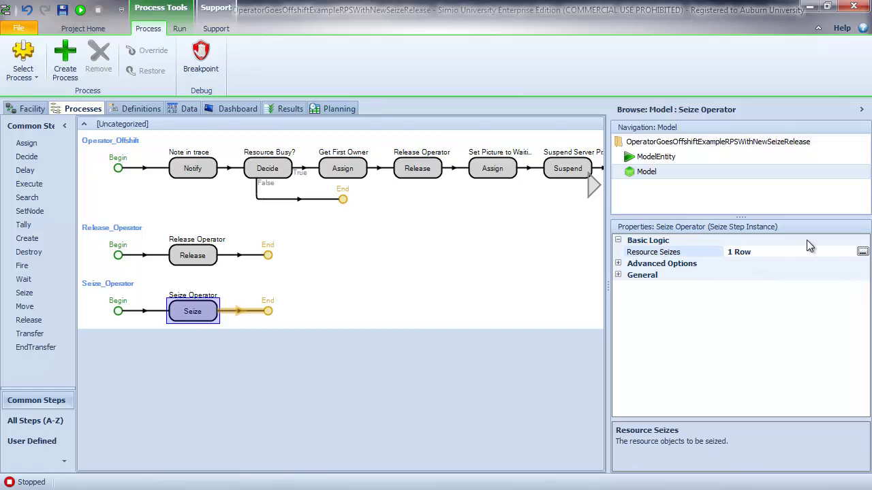
{"action": "left_click", "coordinate": [862, 252]}
{"action": "left_click_drag", "start_coordinate": [623, 244], "coordinate": [733, 243]}
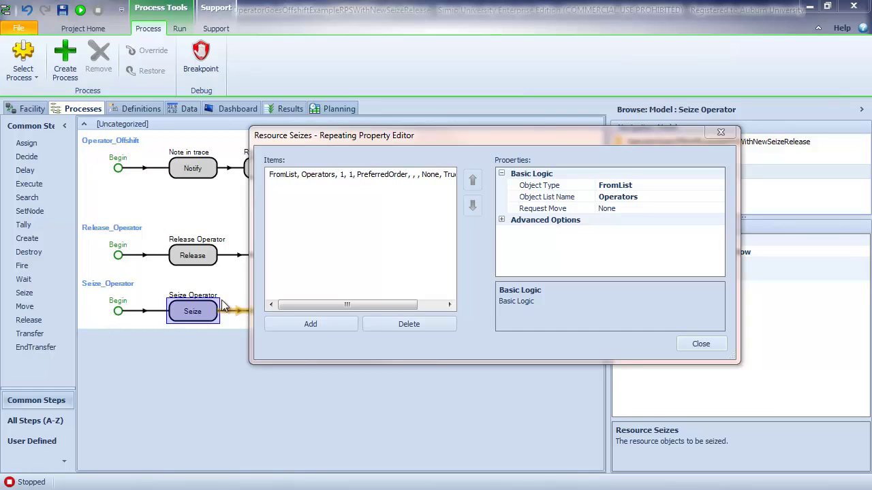
{"action": "left_click", "coordinate": [712, 344]}
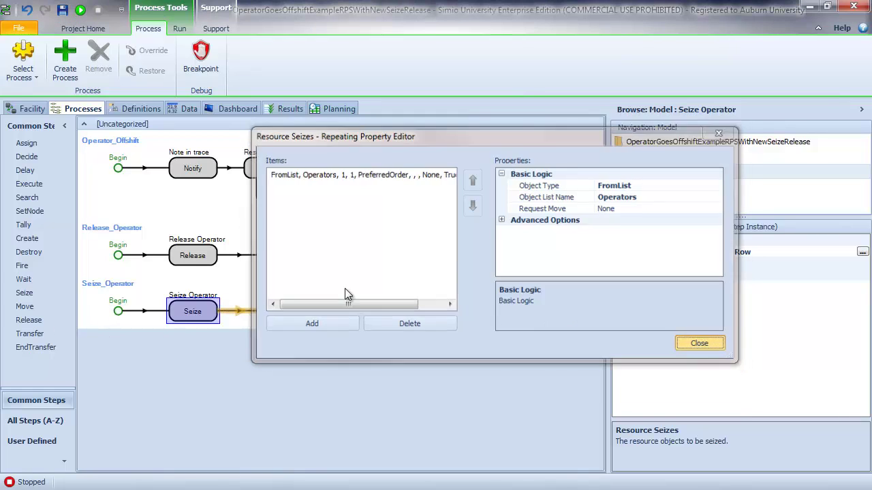
Step: Review the resource release settings of the Release step in the Release_Operator process
{"action": "left_click", "coordinate": [192, 259]}
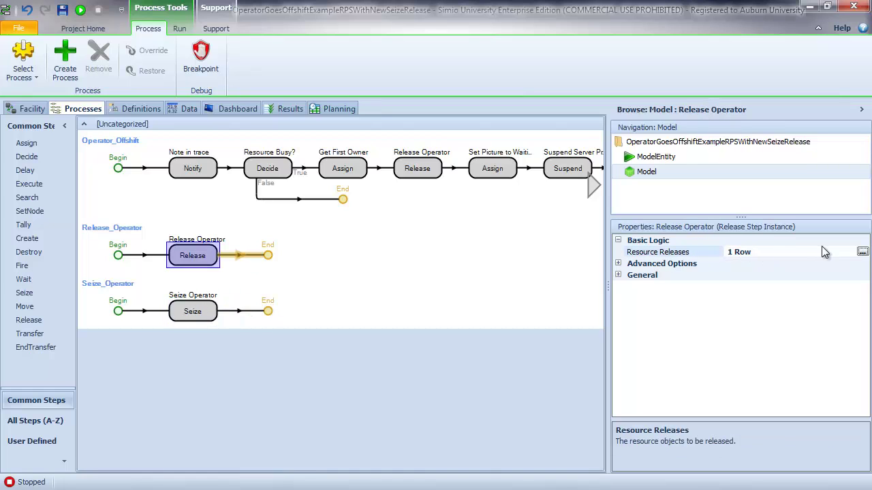
{"action": "left_click", "coordinate": [861, 252]}
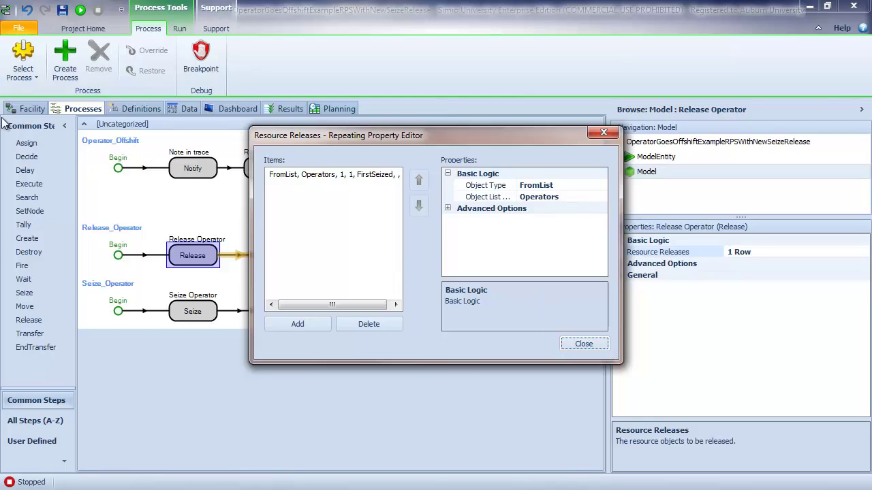
{"action": "left_click", "coordinate": [604, 345]}
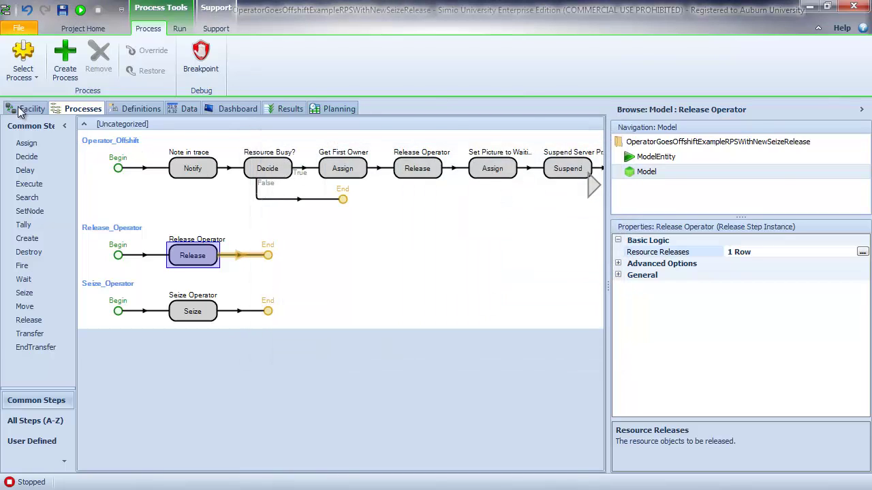
Step: Return to the facility model and examine the Off Shift add-on process trigger of FirstR
{"action": "left_click", "coordinate": [22, 110]}
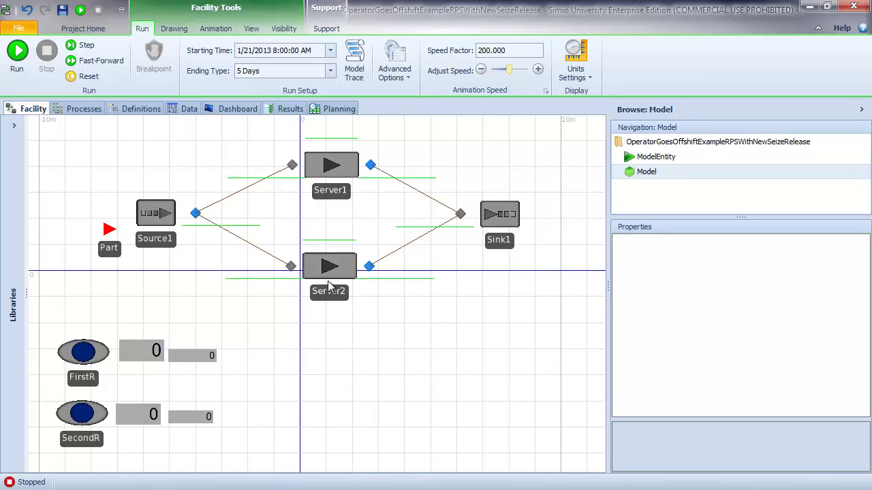
{"action": "left_click", "coordinate": [329, 291]}
{"action": "left_click", "coordinate": [328, 307]}
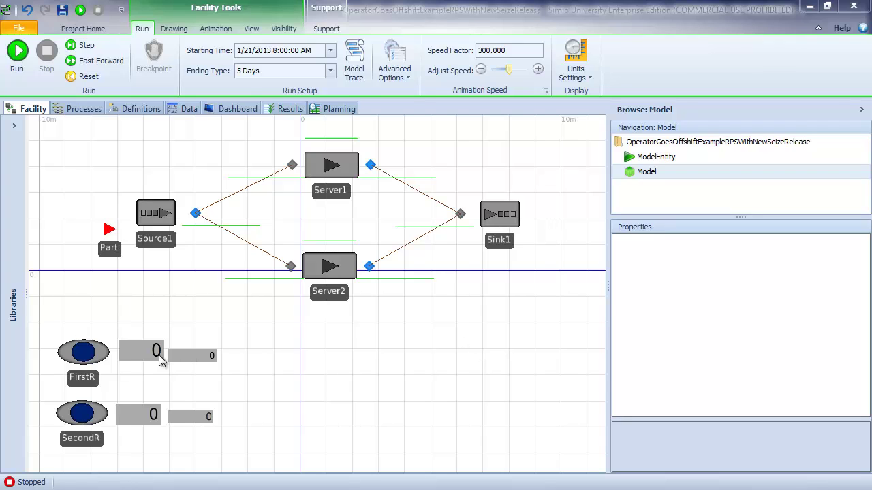
{"action": "left_click", "coordinate": [99, 360]}
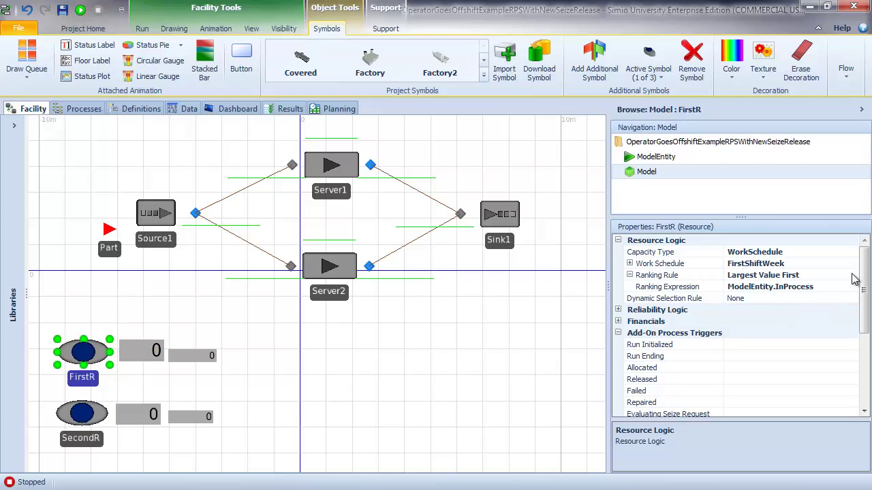
{"action": "left_click_drag", "start_coordinate": [862, 276], "coordinate": [867, 307]}
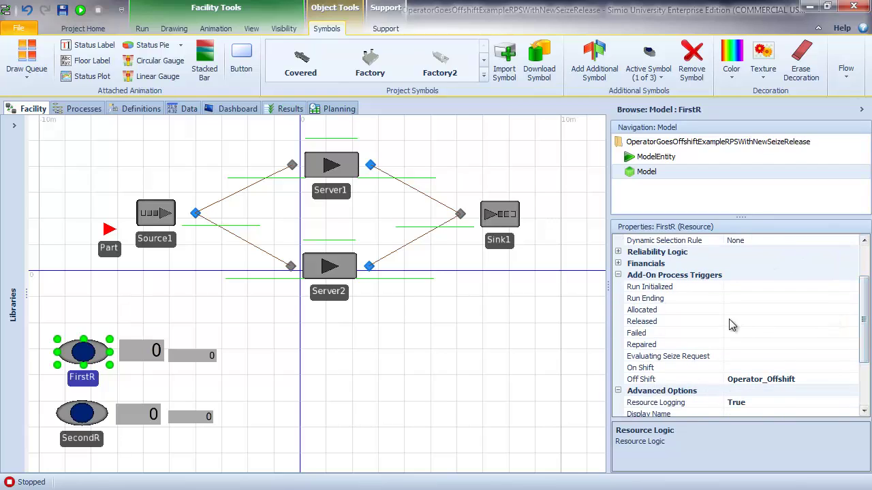
{"action": "left_click_drag", "start_coordinate": [857, 333], "coordinate": [861, 361]}
{"action": "left_click", "coordinate": [666, 324]}
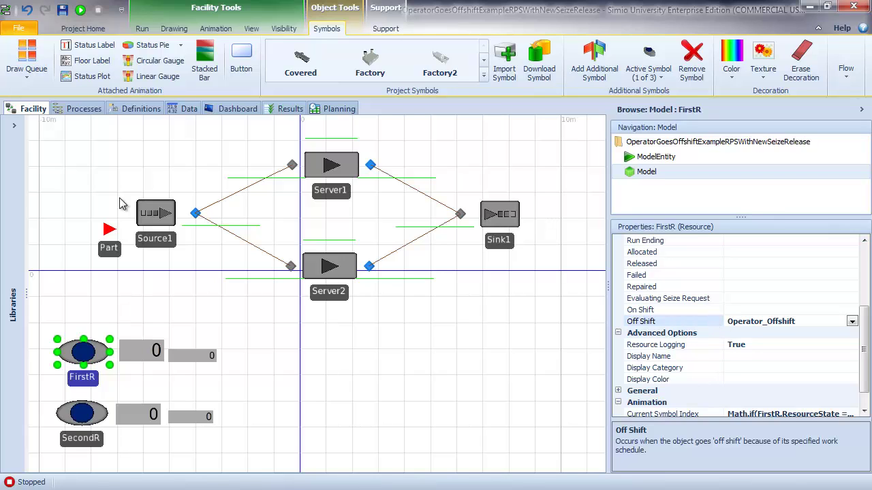
Step: Examine the Trace and Warning notification types of the Notify step in the Operator_Offshift process, leaving Warning selected
{"action": "left_click", "coordinate": [84, 109]}
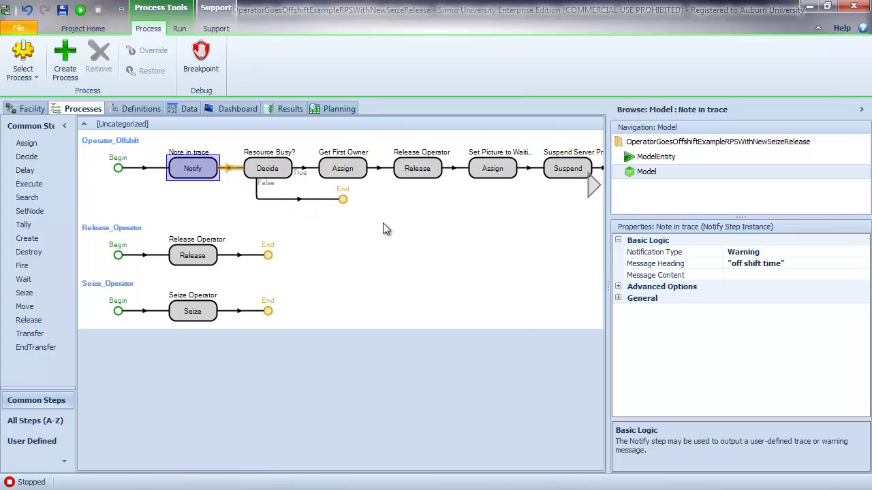
{"action": "left_click", "coordinate": [784, 252]}
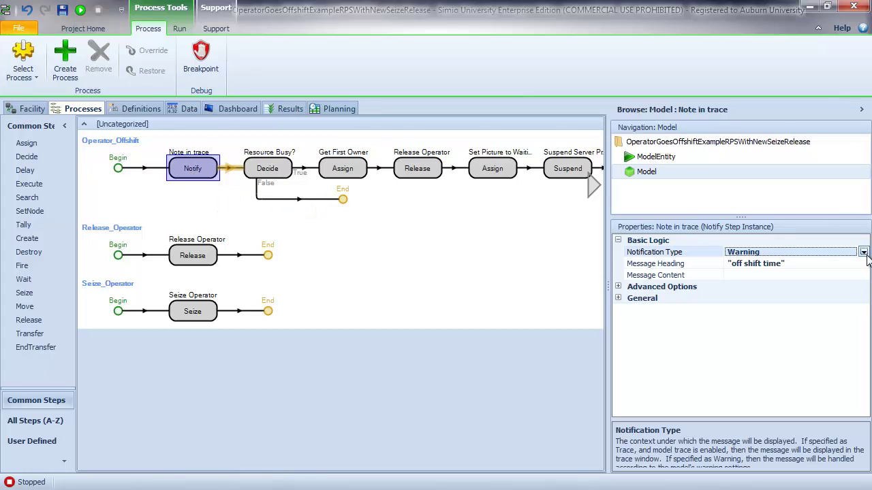
{"action": "left_click", "coordinate": [863, 252]}
{"action": "left_click", "coordinate": [831, 264]}
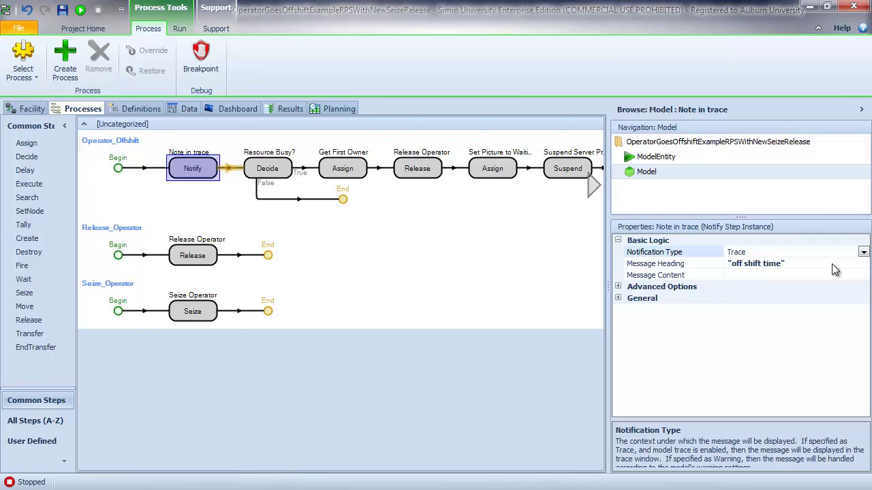
{"action": "left_click", "coordinate": [863, 252]}
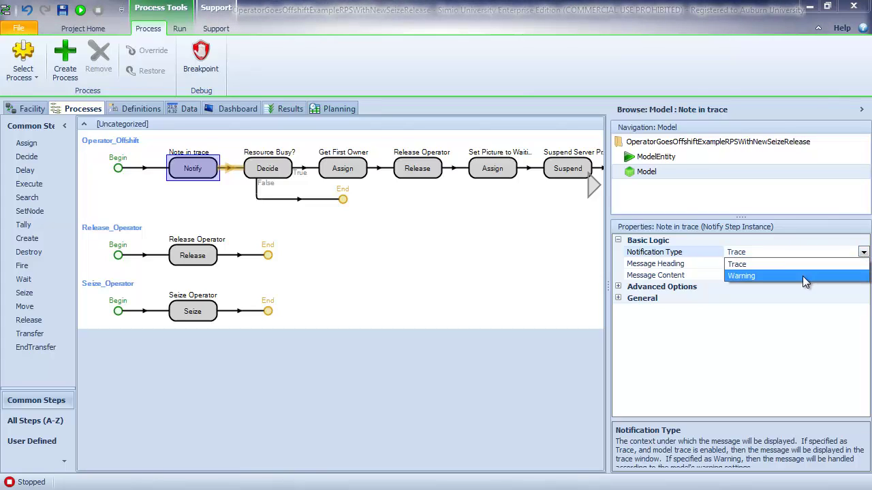
{"action": "left_click", "coordinate": [803, 275]}
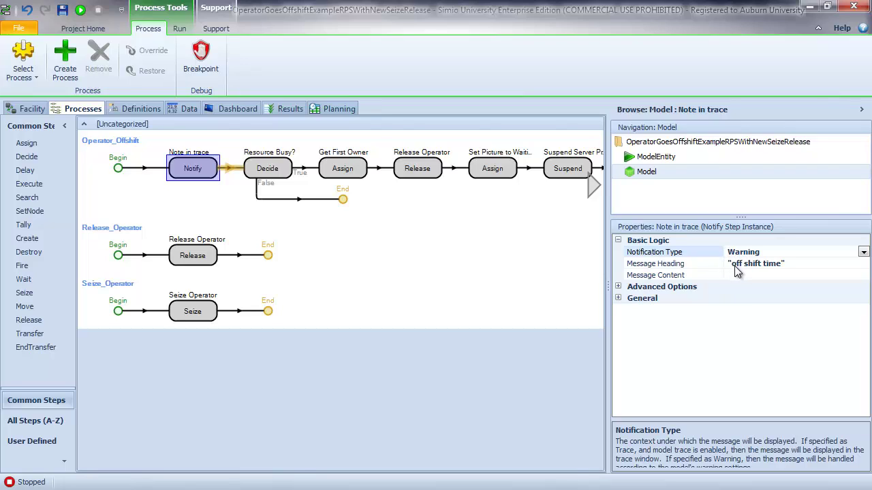
Step: Run the facility model until the off shift time warning, pause the simulation there to inspect the operators, and stop the run
{"action": "left_click", "coordinate": [30, 109]}
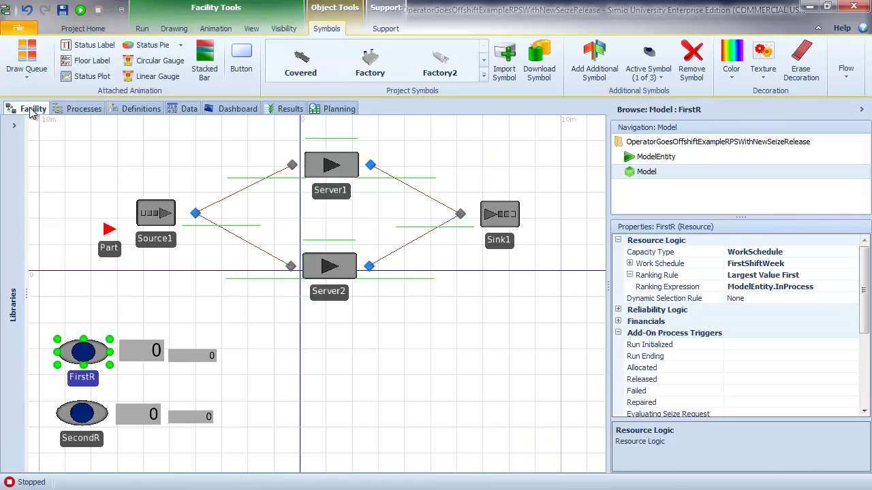
{"action": "left_click", "coordinate": [79, 11]}
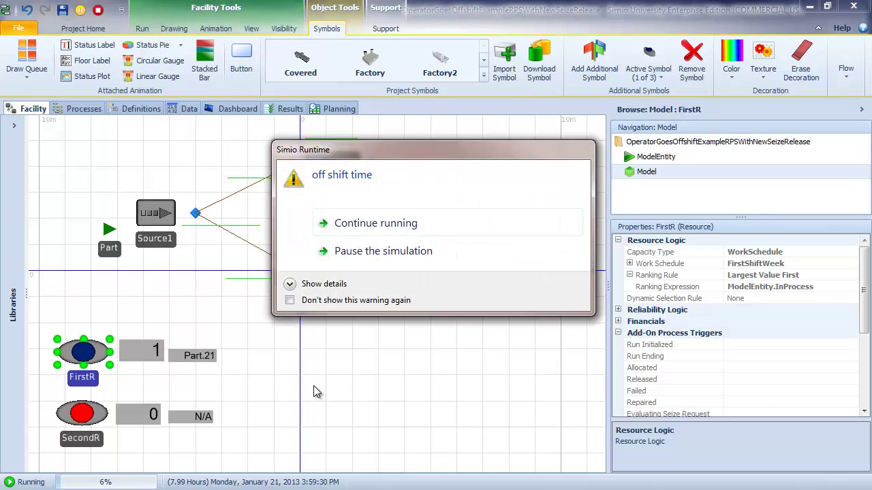
{"action": "left_click_drag", "start_coordinate": [402, 153], "coordinate": [558, 206]}
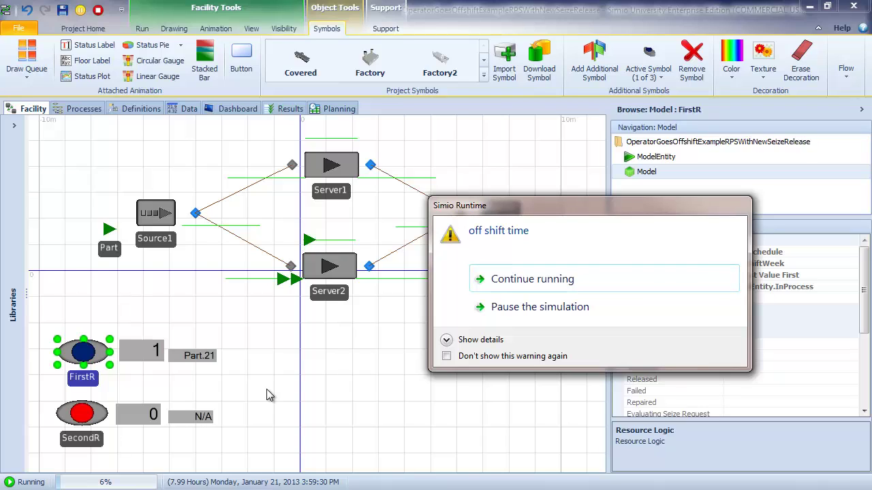
{"action": "left_click", "coordinate": [525, 309]}
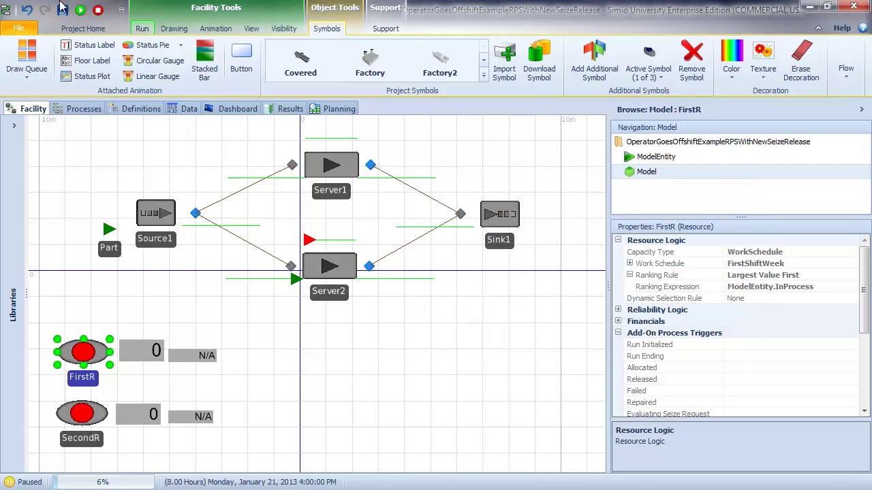
{"action": "left_click", "coordinate": [100, 12]}
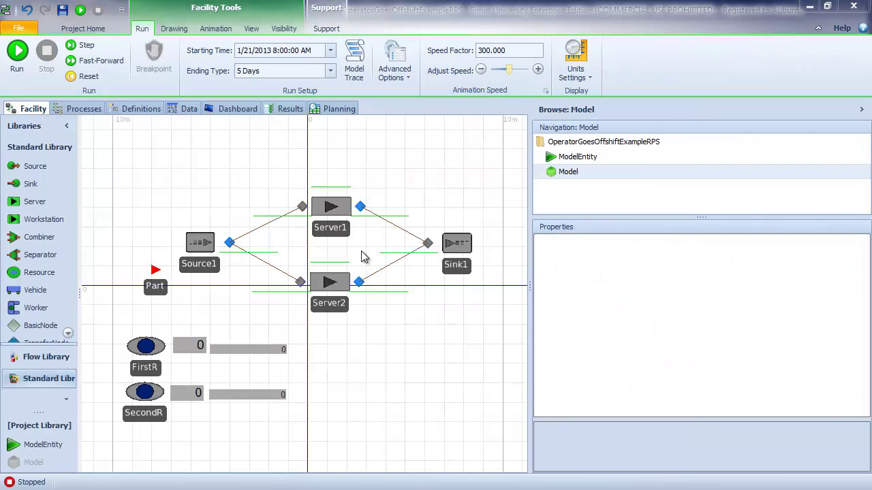
Step: In the OperatorGoesOffshiftExampleRPS model, review the collection type and object instance settings of the Search step in Operator_Offshift
{"action": "left_click", "coordinate": [83, 109]}
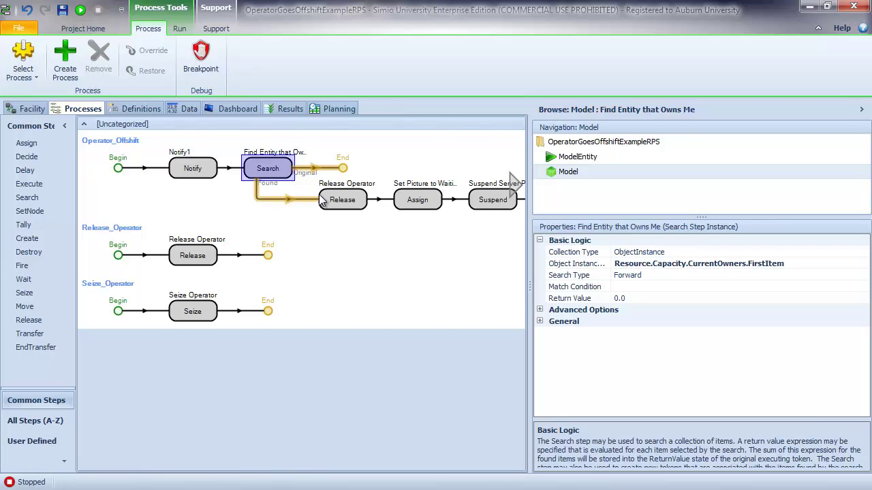
{"action": "left_click", "coordinate": [194, 207]}
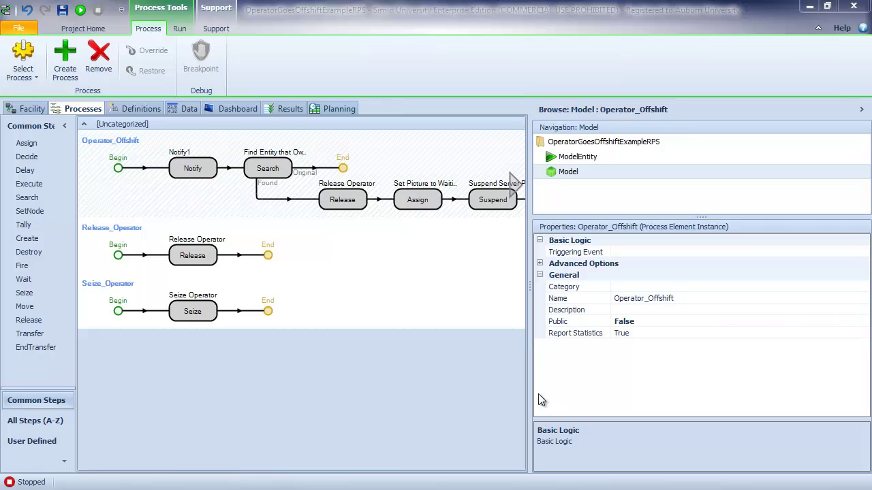
{"action": "left_click", "coordinate": [270, 169]}
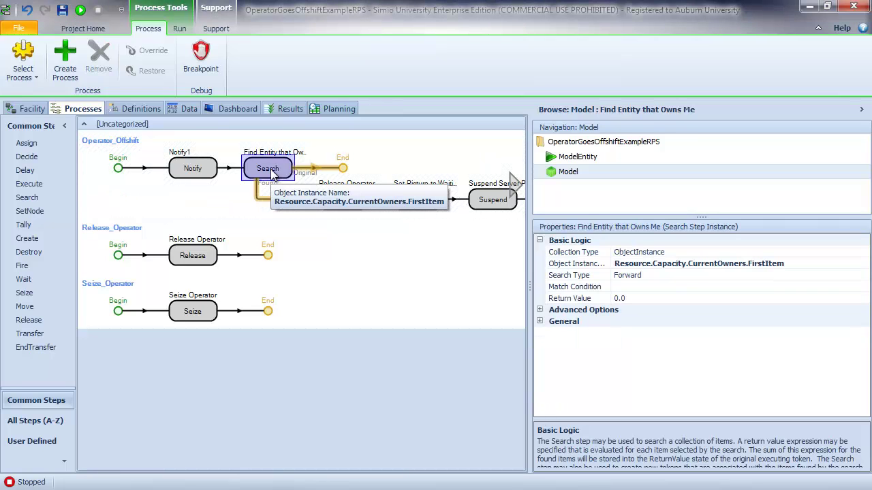
{"action": "left_click", "coordinate": [688, 252]}
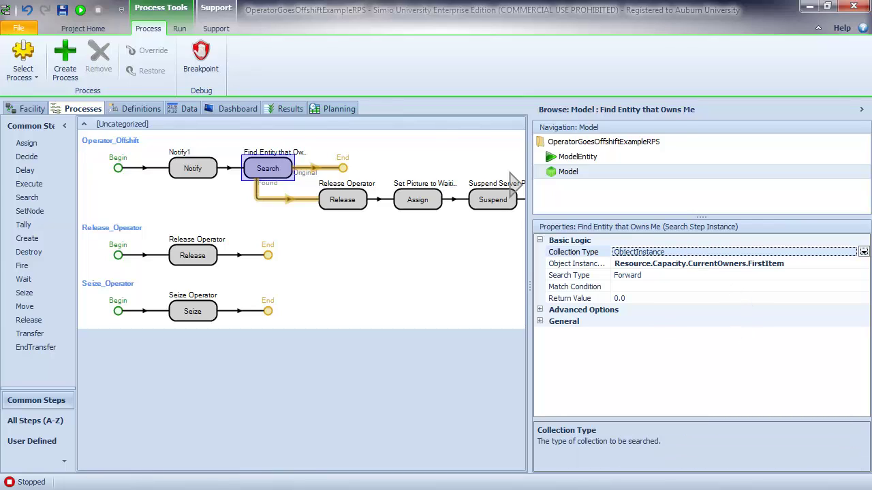
{"action": "left_click", "coordinate": [864, 252]}
{"action": "left_click", "coordinate": [765, 267]}
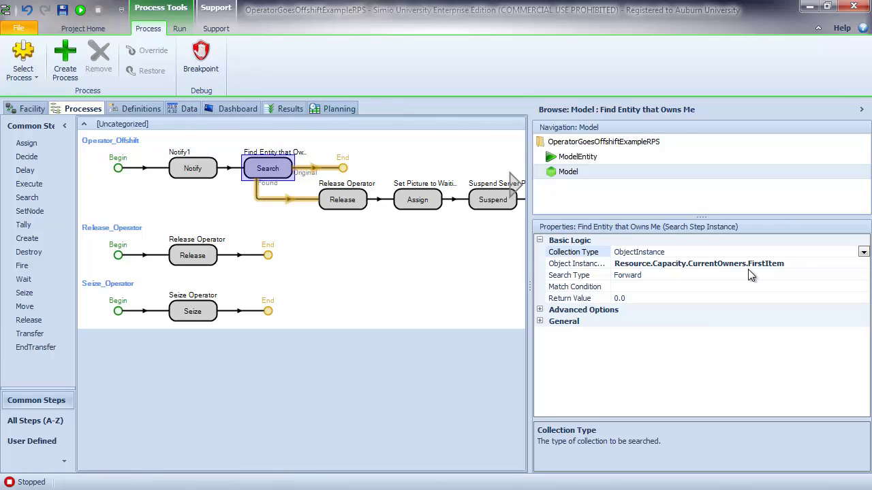
Step: Review the resource release settings of the Release Operator step in the Operator_Offshift process
{"action": "left_click", "coordinate": [340, 206]}
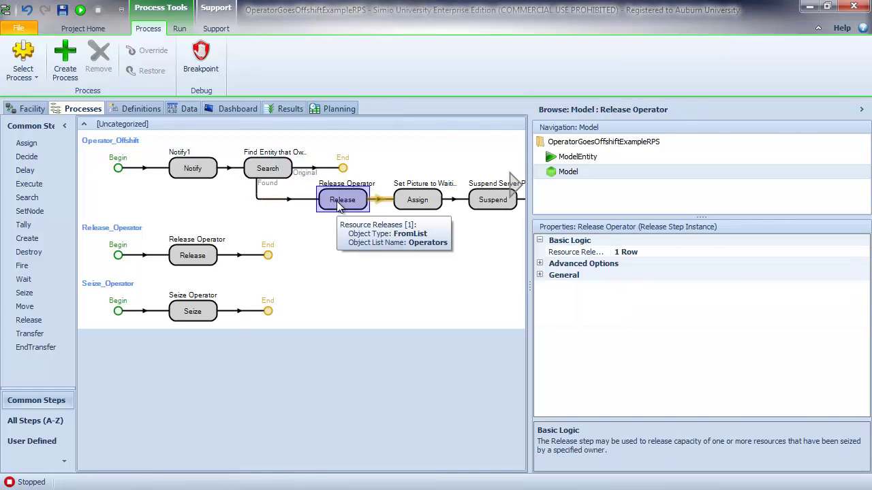
{"action": "left_click", "coordinate": [734, 252]}
{"action": "left_click", "coordinate": [861, 252]}
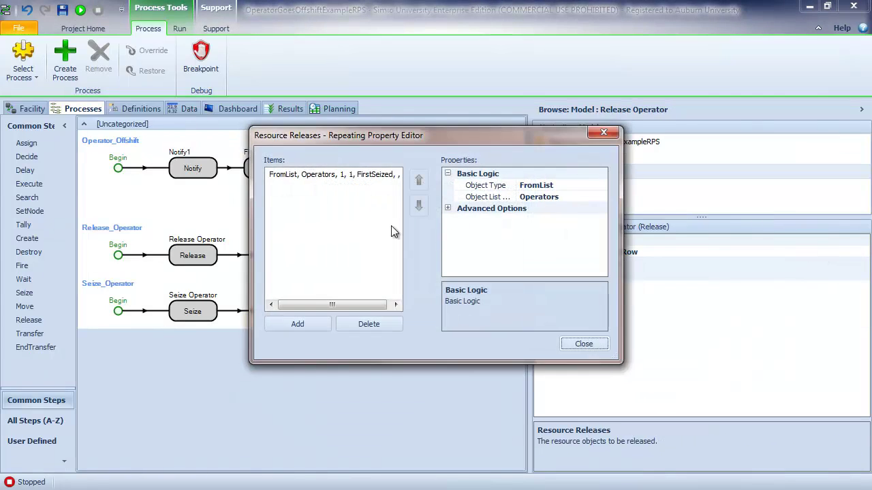
{"action": "left_click", "coordinate": [587, 341]}
Step: Review the additional assignments of the Set Picture to Waiting step and the settings of the Suspend step that follows it
{"action": "left_click", "coordinate": [429, 203]}
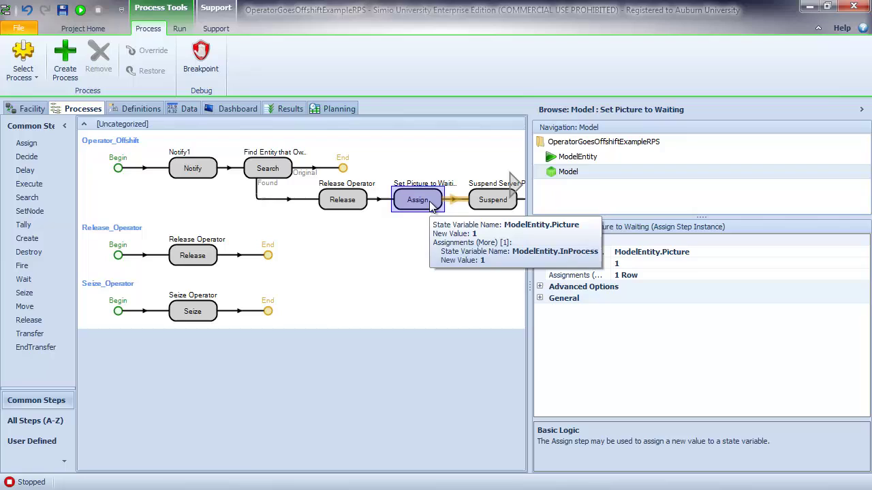
{"action": "left_click", "coordinate": [688, 274]}
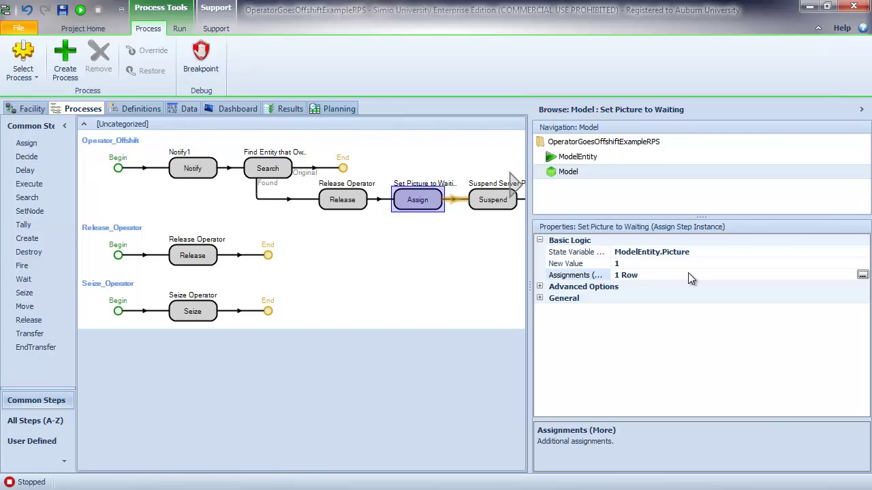
{"action": "left_click", "coordinate": [862, 274]}
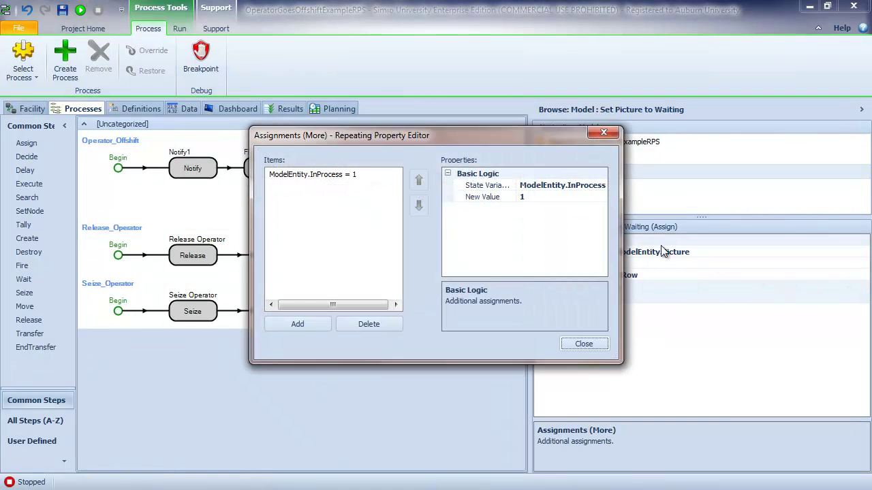
{"action": "left_click_drag", "start_coordinate": [621, 252], "coordinate": [698, 236]}
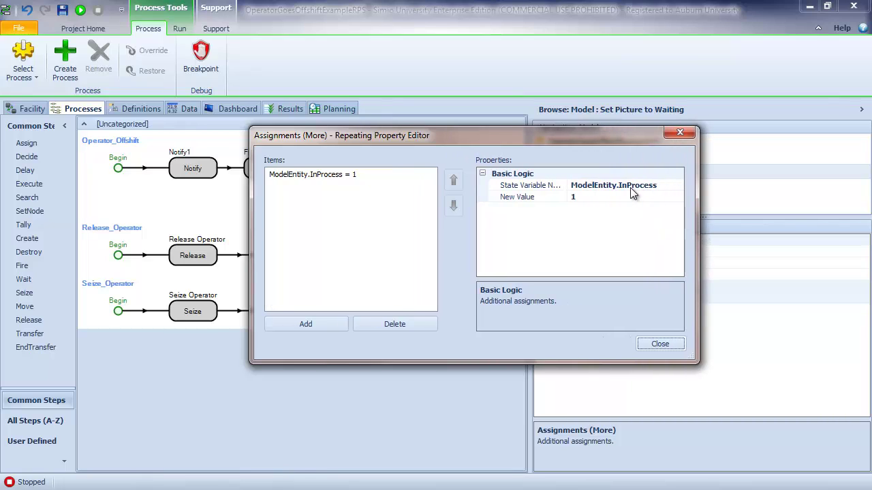
{"action": "left_click", "coordinate": [660, 341]}
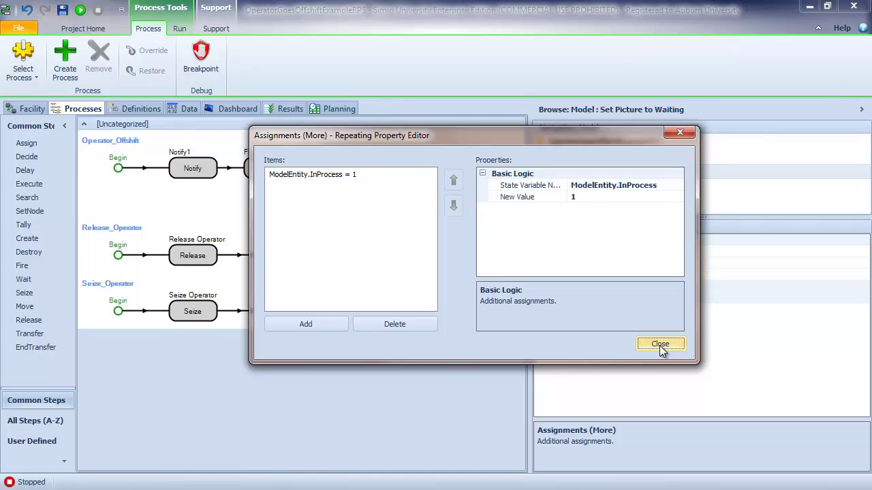
{"action": "left_click", "coordinate": [659, 345]}
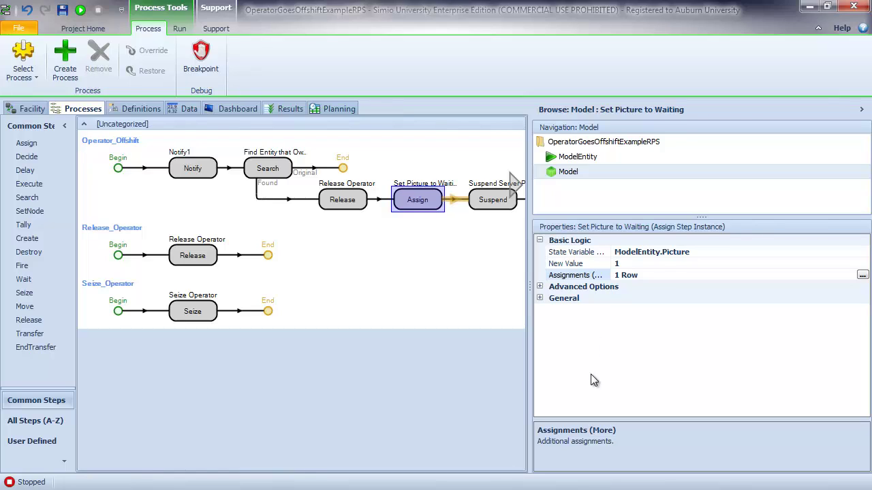
{"action": "left_click", "coordinate": [512, 188]}
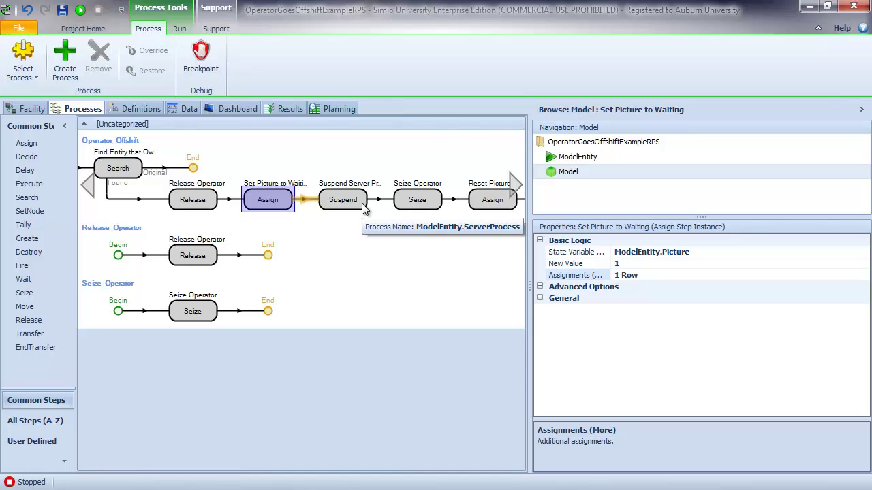
{"action": "left_click", "coordinate": [340, 205]}
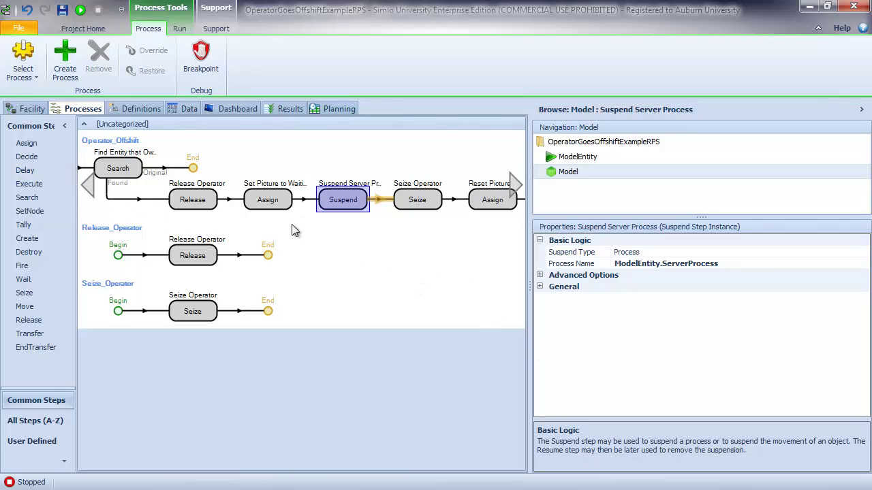
Step: Return to the facility model and create a subclass of the Standard Library's Server object
{"action": "left_click", "coordinate": [39, 110]}
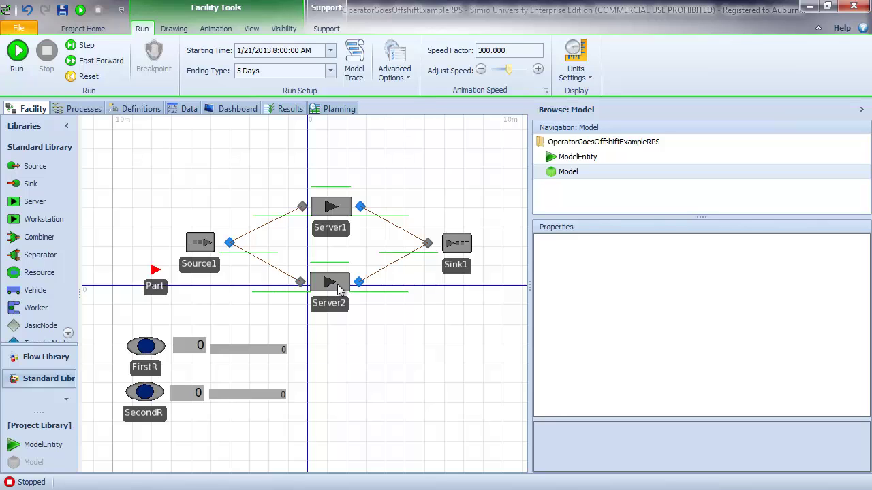
{"action": "right_click", "coordinate": [42, 205]}
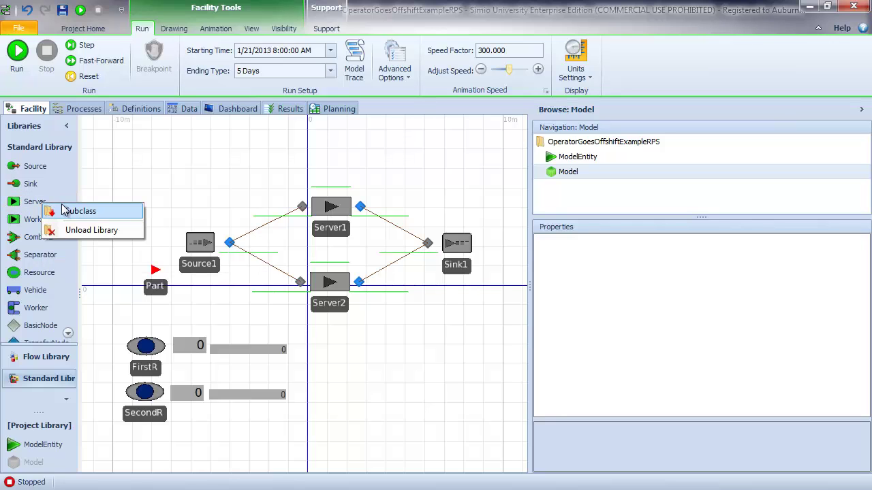
{"action": "left_click", "coordinate": [79, 213]}
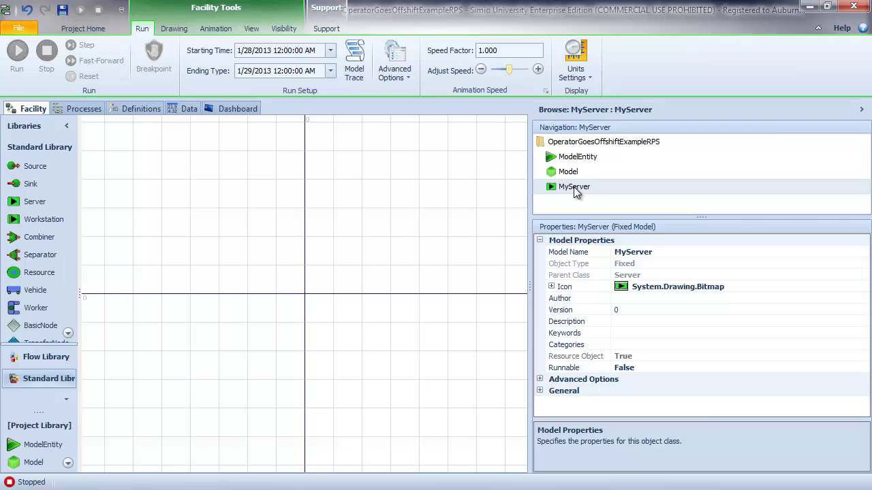
Step: Open the processes of the subclassed server, widen the process view, and examine its OnEnteredProcessing process
{"action": "left_click", "coordinate": [82, 110]}
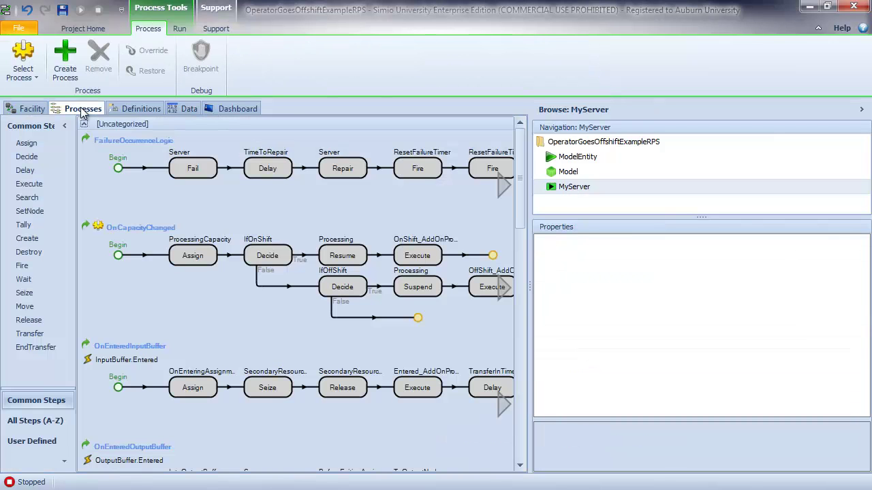
{"action": "left_click_drag", "start_coordinate": [530, 285], "coordinate": [716, 280]}
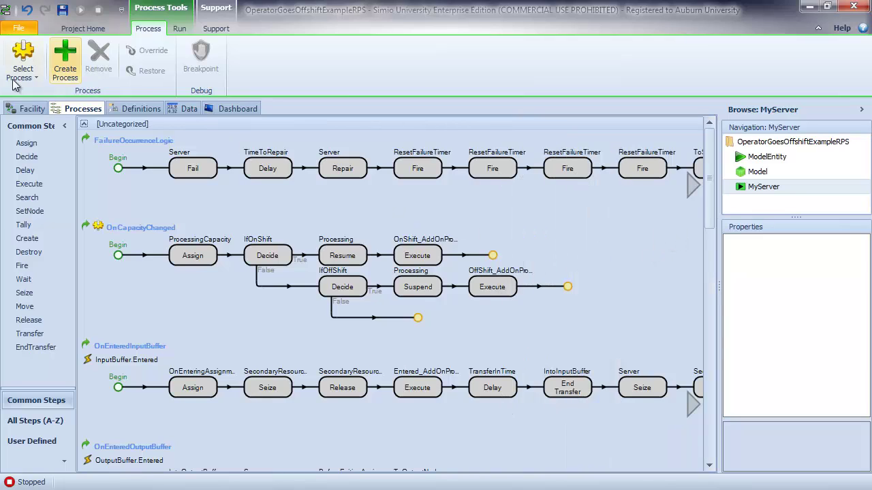
{"action": "left_click", "coordinate": [33, 78]}
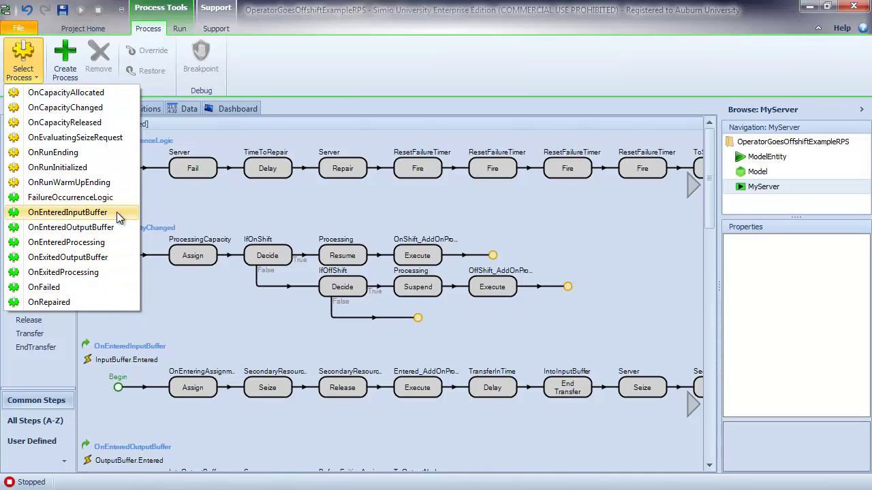
{"action": "left_click", "coordinate": [96, 244]}
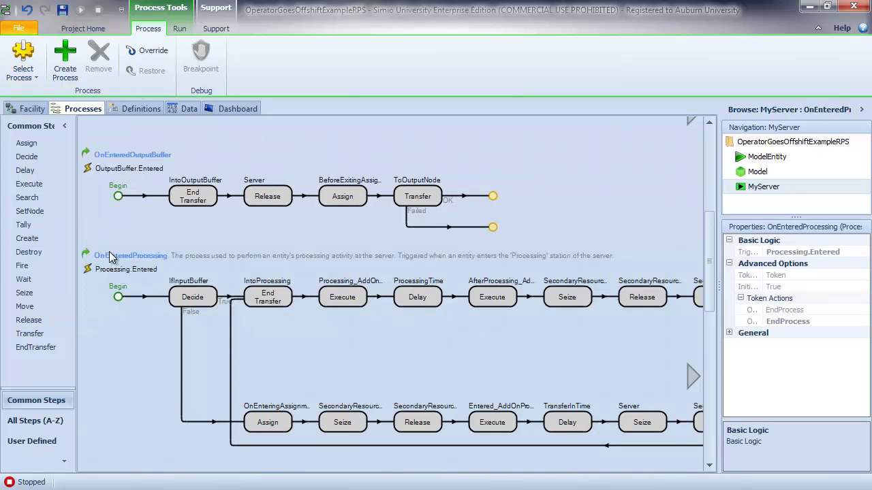
{"action": "mouse_move", "coordinate": [709, 269]}
{"action": "left_mouse_down"}
{"action": "mouse_move", "coordinate": [709, 308]}
{"action": "mouse_move", "coordinate": [710, 272]}
{"action": "mouse_move", "coordinate": [712, 282]}
{"action": "left_mouse_up"}
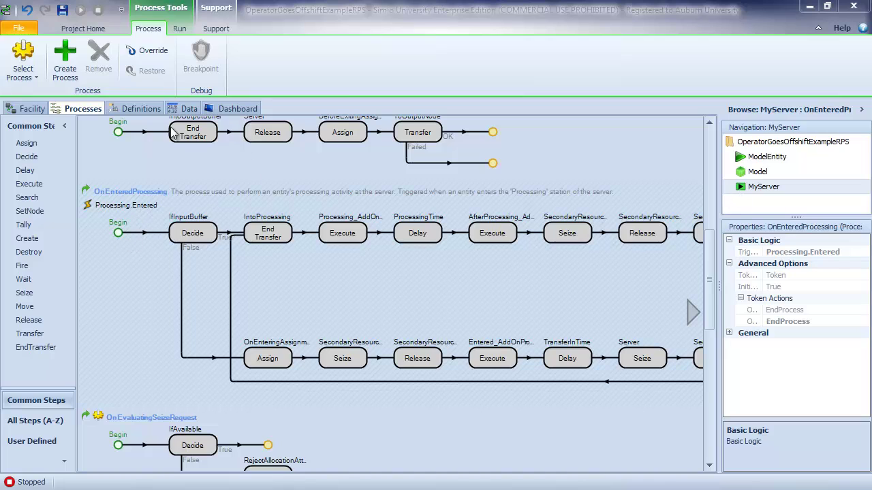
Step: Return to the main model's processes and recheck the Suspend step in Operator_Offshift
{"action": "left_click", "coordinate": [32, 111]}
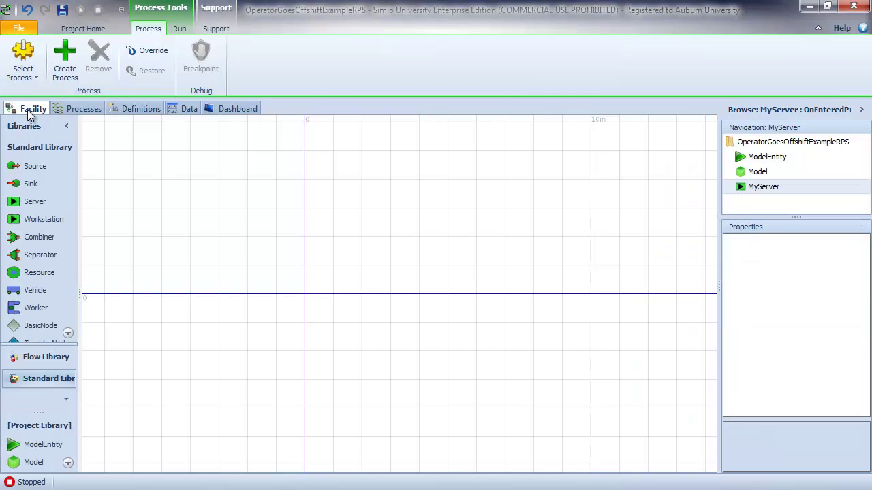
{"action": "left_click", "coordinate": [749, 175]}
{"action": "left_click", "coordinate": [83, 109]}
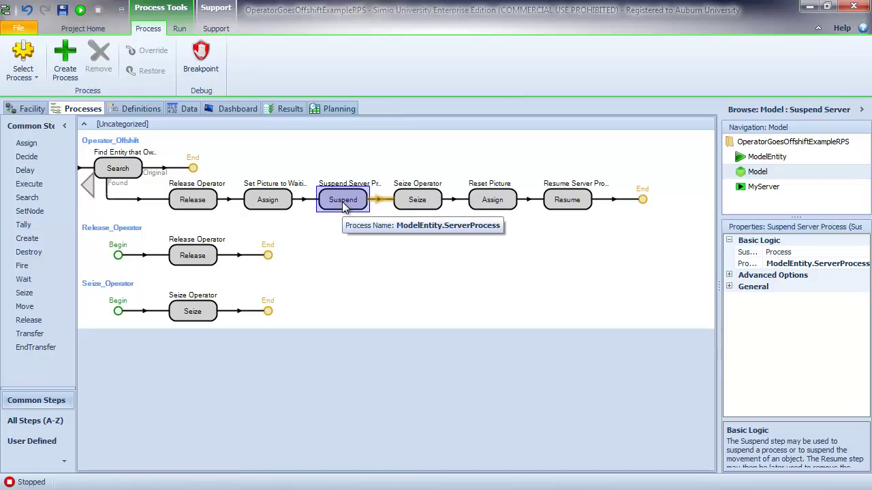
Step: Open the ModelEntity object's state definitions and examine the ServerProcess state variable
{"action": "left_click", "coordinate": [758, 160]}
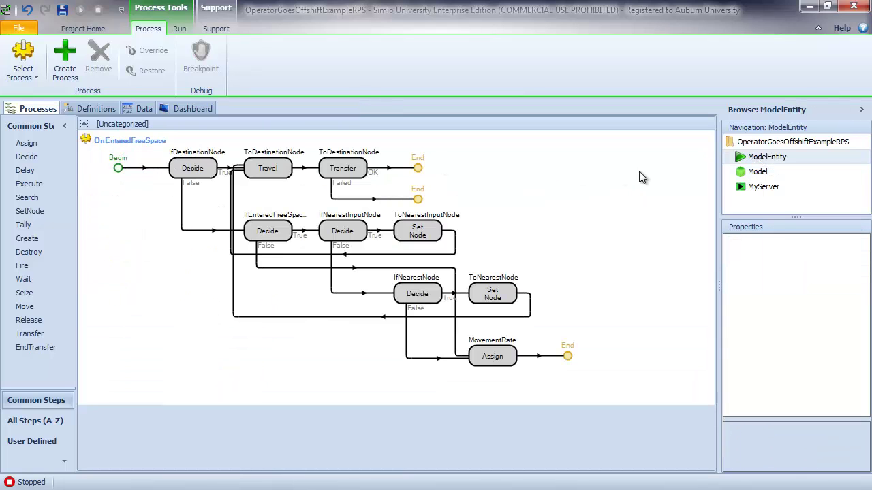
{"action": "left_click", "coordinate": [103, 108]}
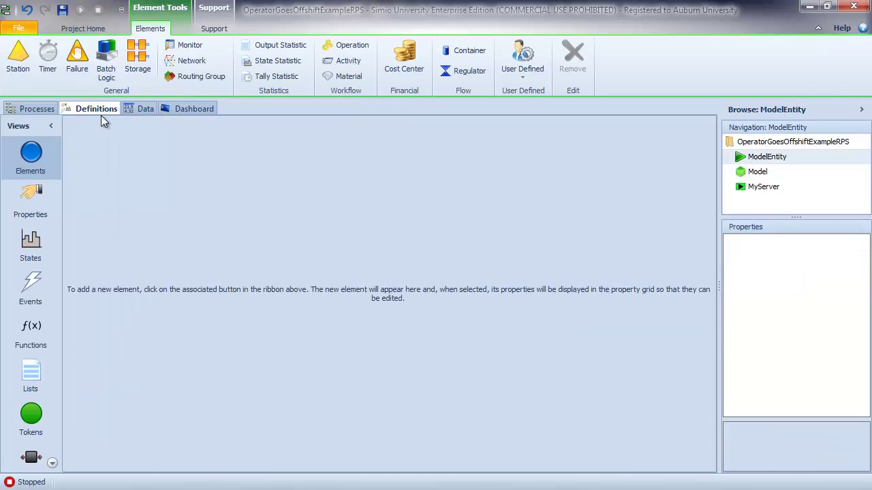
{"action": "left_click", "coordinate": [31, 244]}
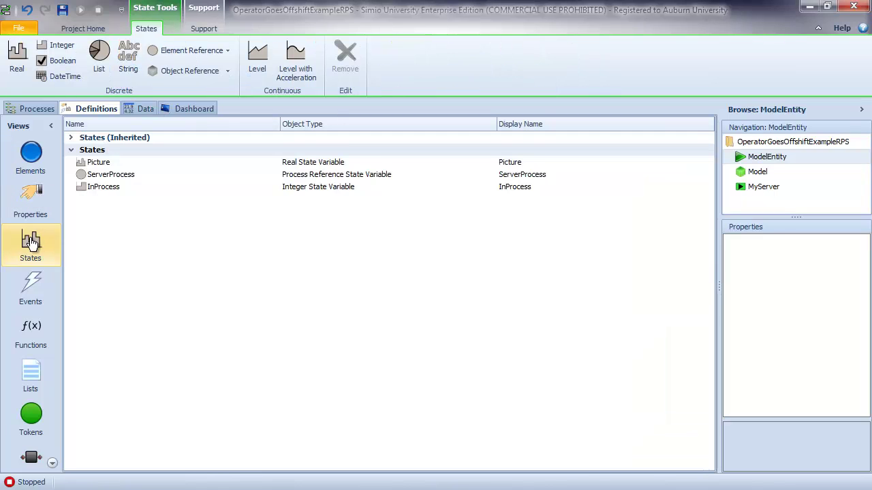
{"action": "left_click", "coordinate": [130, 177]}
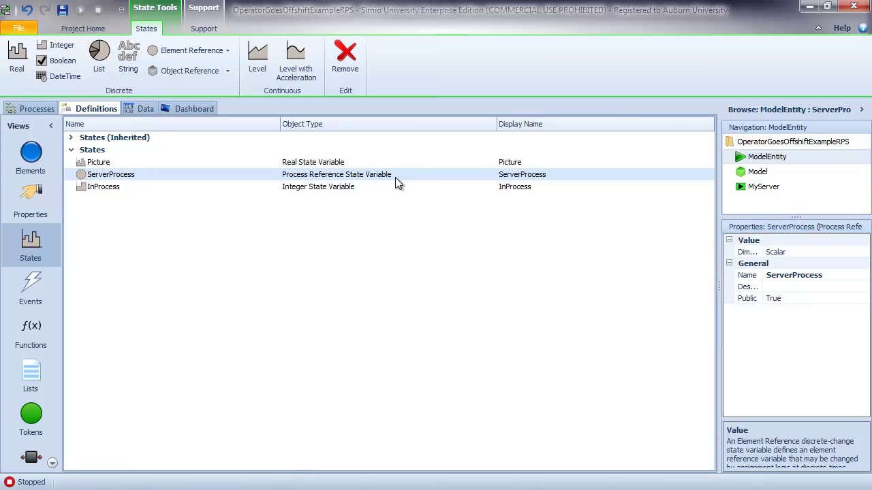
Step: Return to the main model's facility view and review the On Entering state assignment of Server1, enlarging the editor to read it fully
{"action": "left_click", "coordinate": [31, 108]}
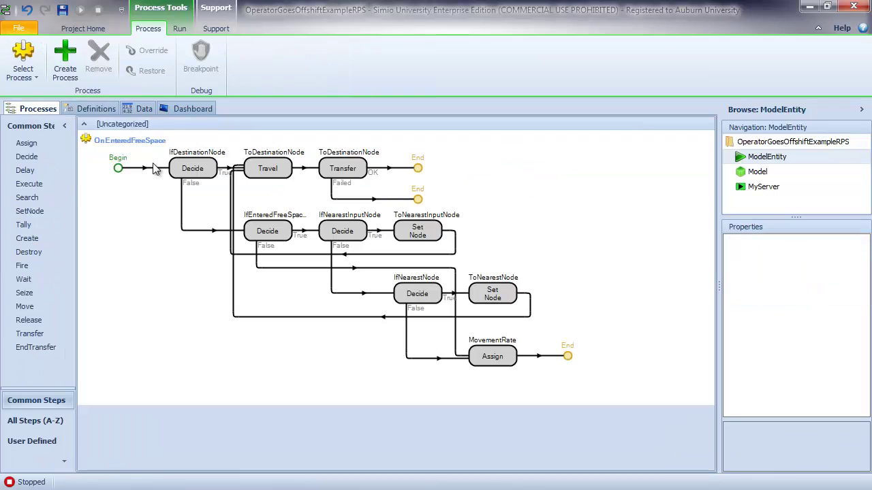
{"action": "left_click", "coordinate": [758, 172]}
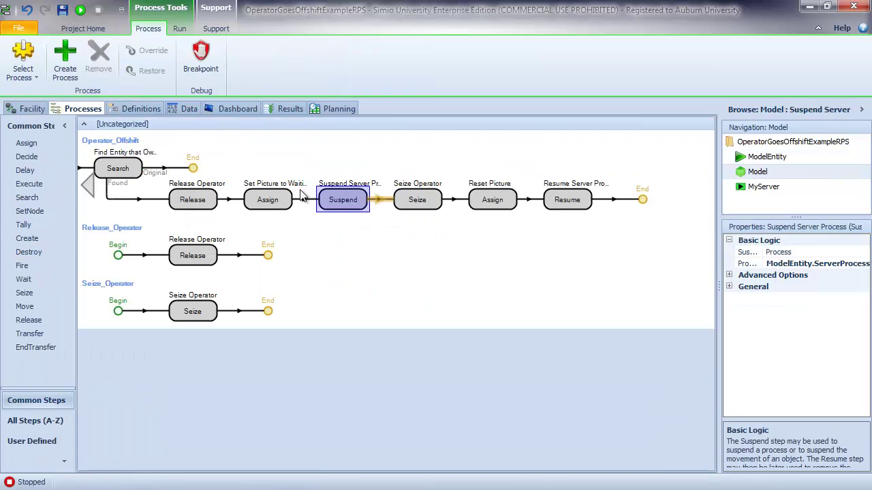
{"action": "left_click", "coordinate": [31, 108]}
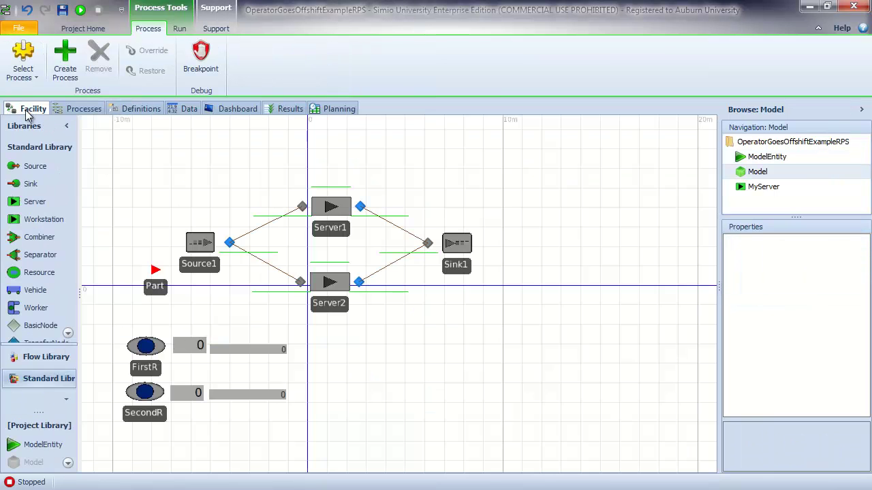
{"action": "left_click", "coordinate": [329, 229]}
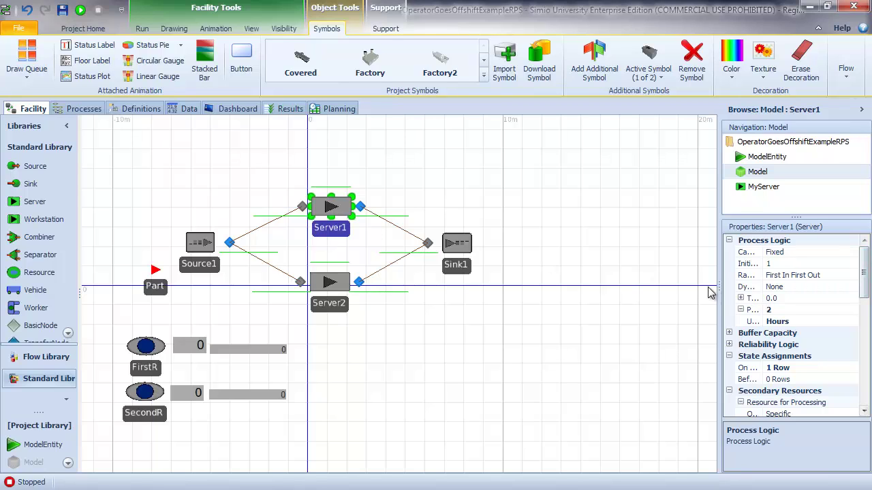
{"action": "left_click_drag", "start_coordinate": [718, 291], "coordinate": [617, 292]}
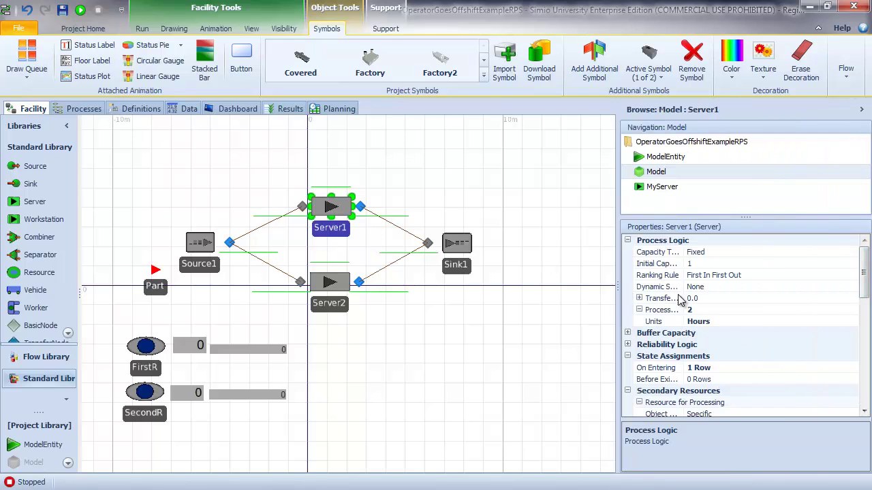
{"action": "left_click", "coordinate": [753, 366]}
{"action": "left_click", "coordinate": [855, 371]}
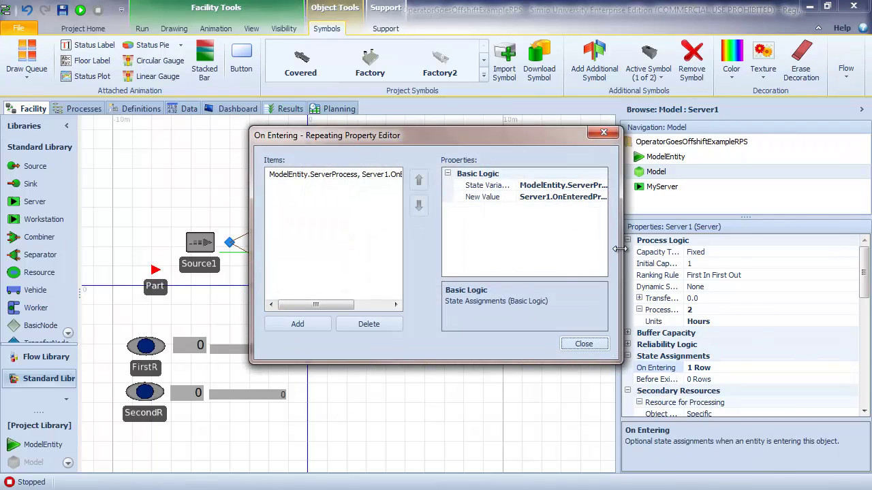
{"action": "left_click_drag", "start_coordinate": [620, 249], "coordinate": [735, 242]}
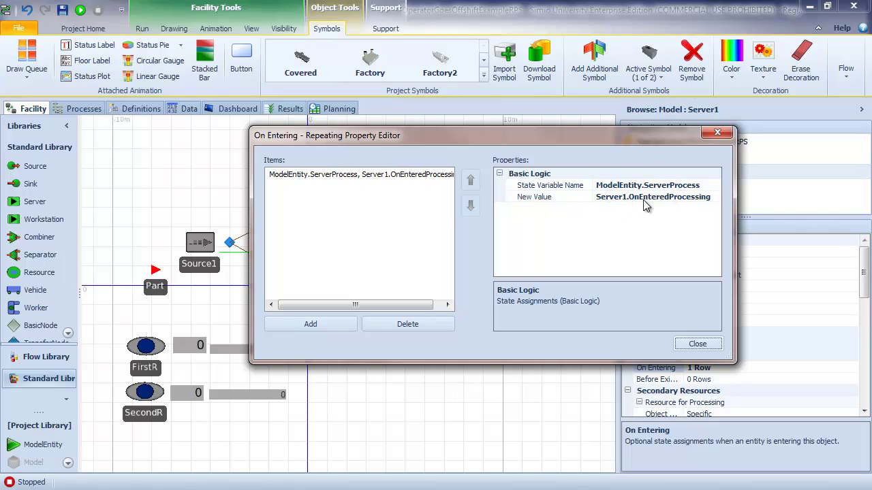
{"action": "left_click_drag", "start_coordinate": [611, 137], "coordinate": [706, 66]}
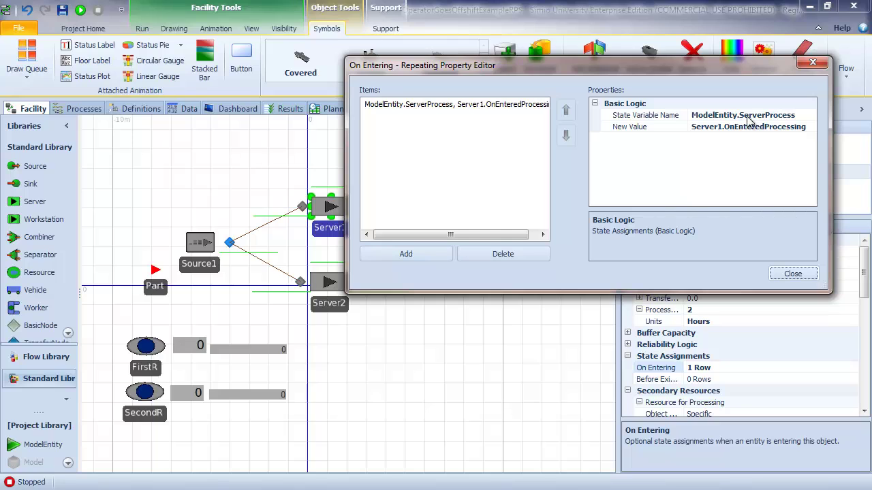
{"action": "left_click", "coordinate": [796, 274]}
Step: Go back to the model's processes and review the resource seizes of the Seize Operator step in Operator_Offshift
{"action": "left_click", "coordinate": [92, 109]}
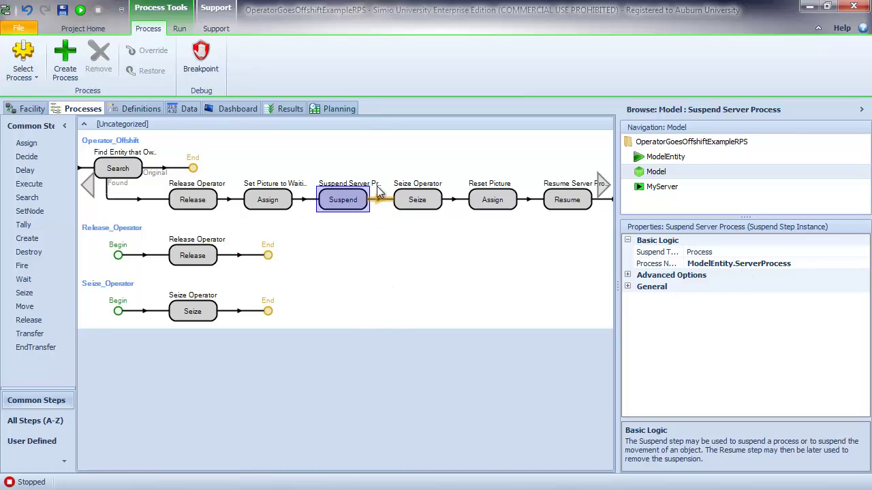
{"action": "left_click", "coordinate": [424, 200]}
{"action": "left_click", "coordinate": [739, 252]}
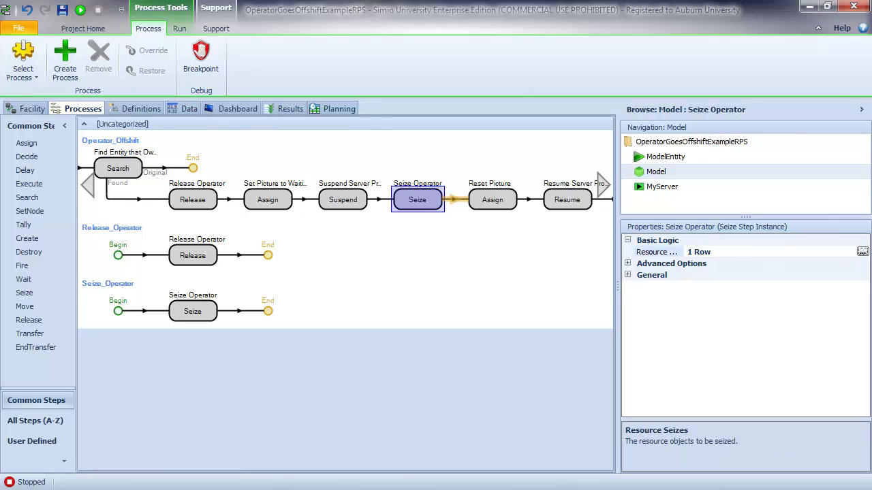
{"action": "left_click", "coordinate": [862, 252]}
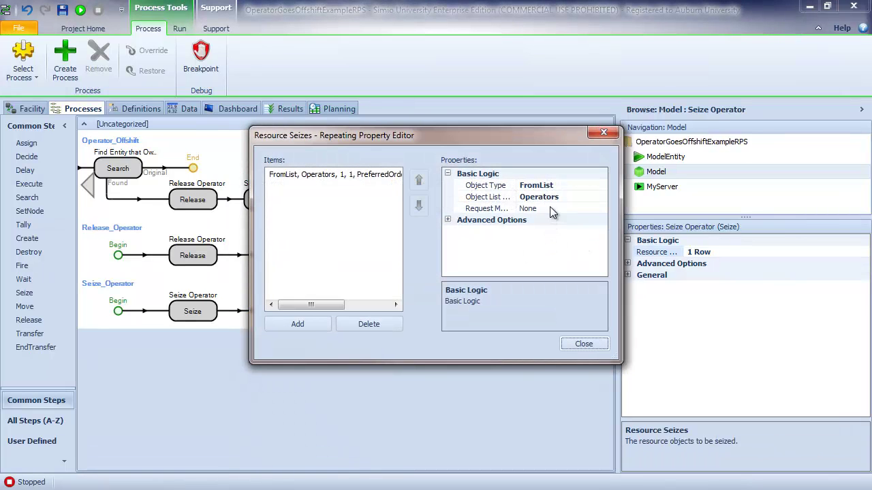
{"action": "left_click", "coordinate": [584, 344]}
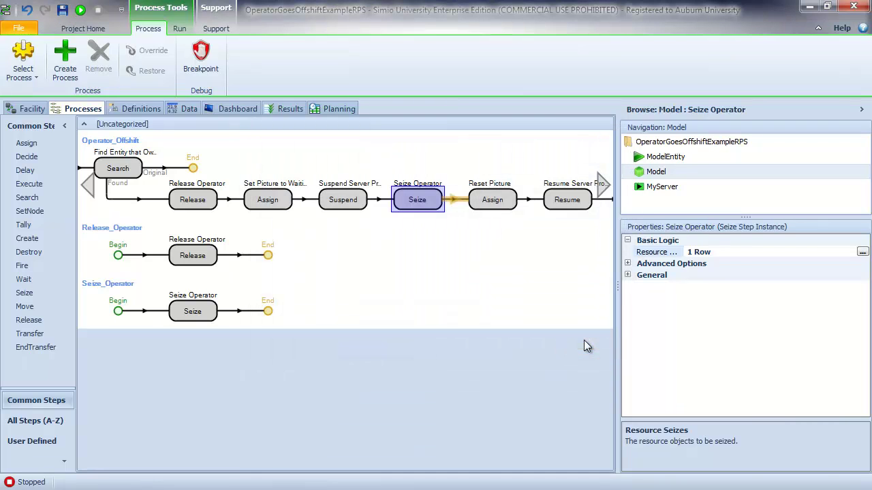
Step: Review the Reset Picture step's settings and its additional assignments, widening the editor to read the state variable name
{"action": "left_click", "coordinate": [505, 212]}
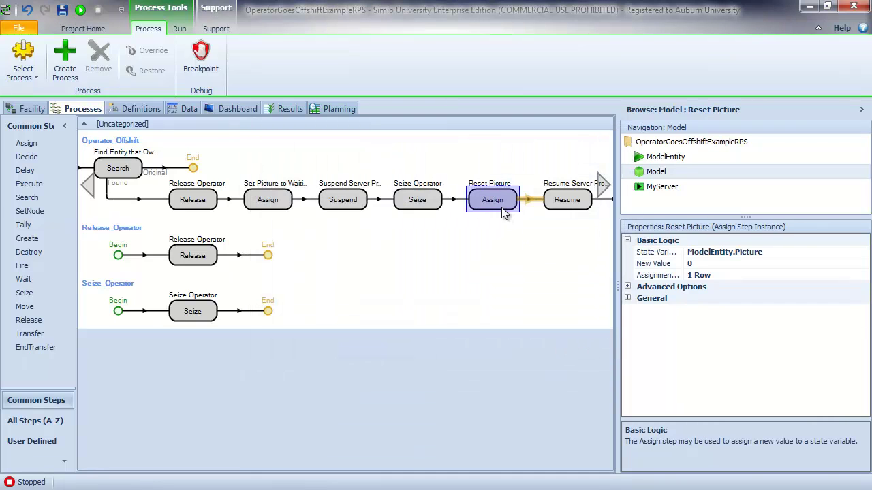
{"action": "left_click", "coordinate": [748, 275]}
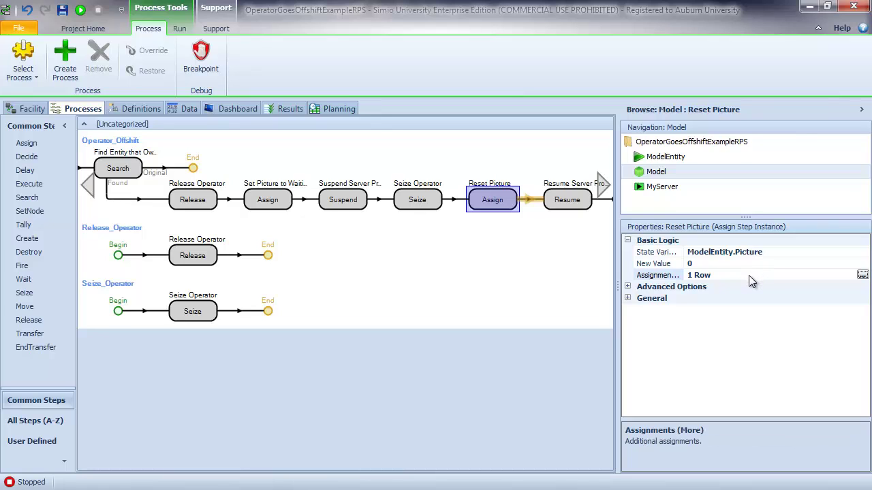
{"action": "left_click", "coordinate": [862, 276]}
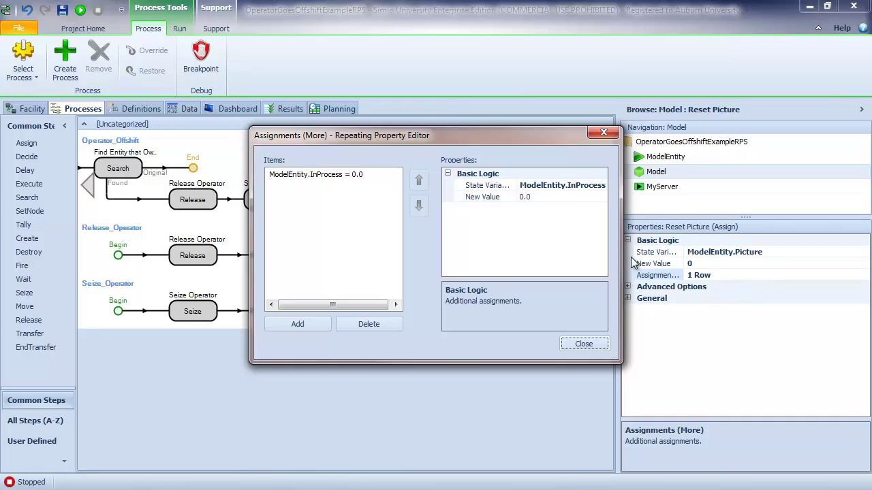
{"action": "left_click_drag", "start_coordinate": [621, 256], "coordinate": [686, 256]}
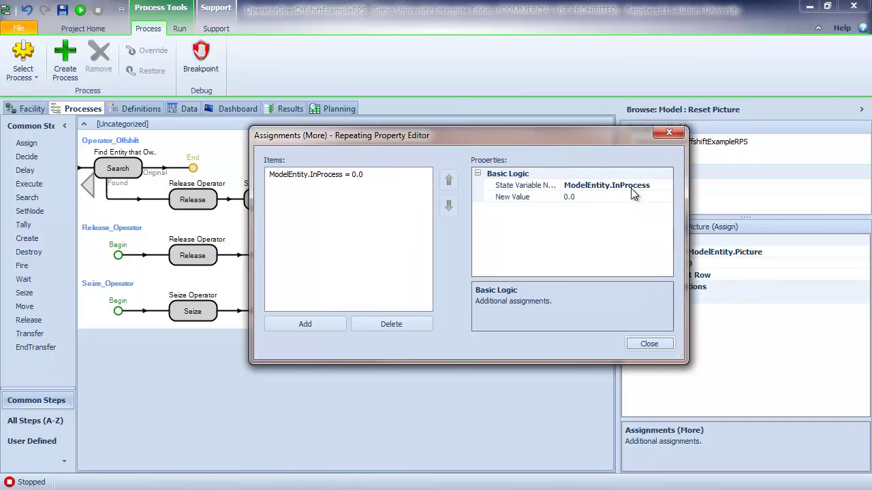
{"action": "left_click", "coordinate": [660, 346]}
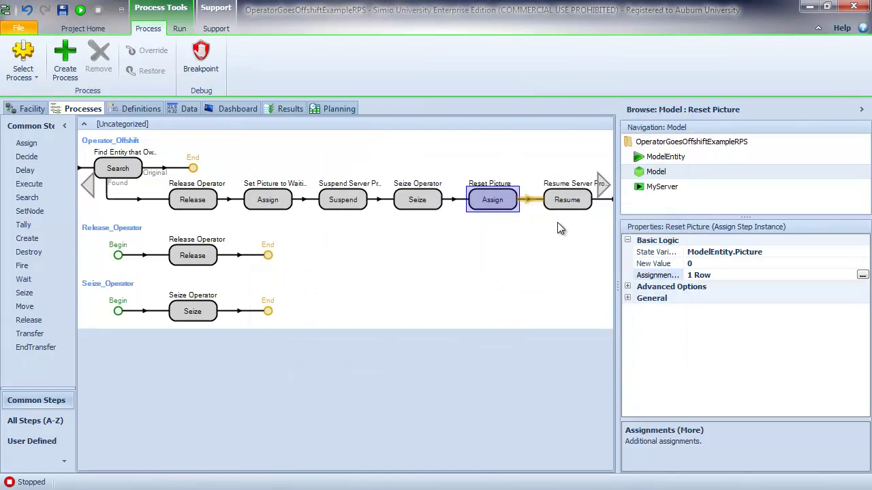
Step: Examine the settings of the Resume Server Process step and recheck the Search step in Operator_Offshift
{"action": "left_click", "coordinate": [567, 201]}
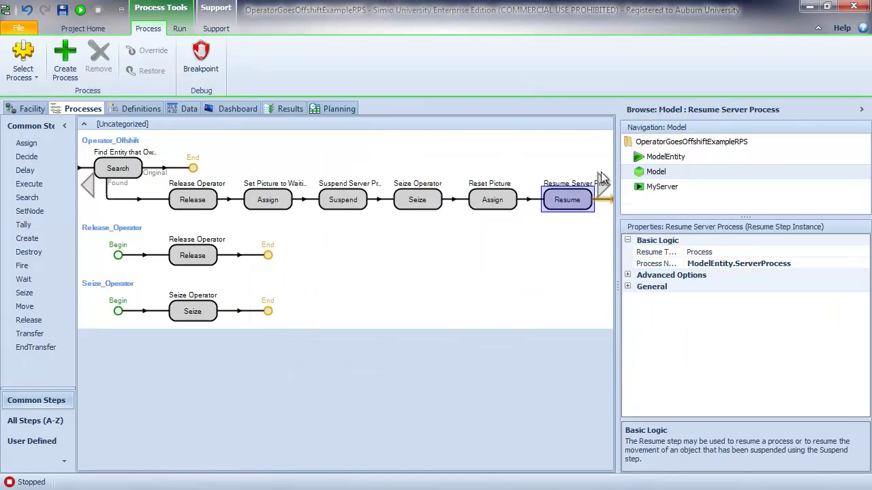
{"action": "left_click", "coordinate": [603, 180]}
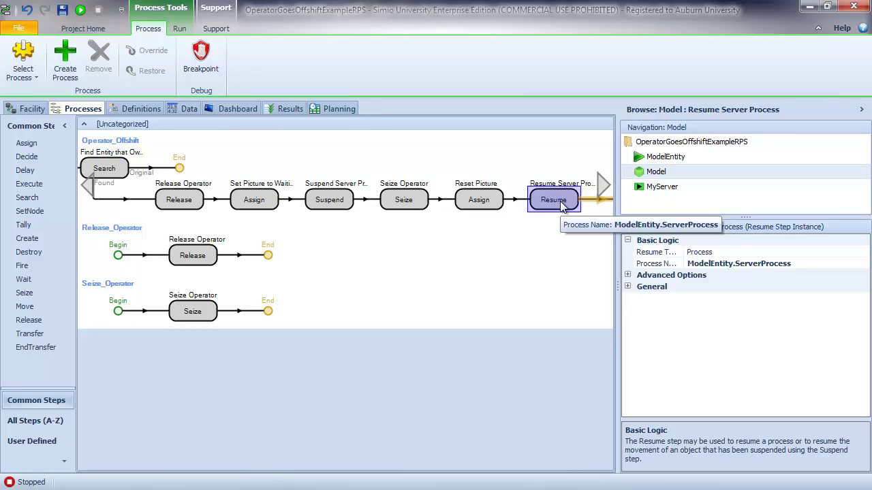
{"action": "left_click", "coordinate": [109, 170]}
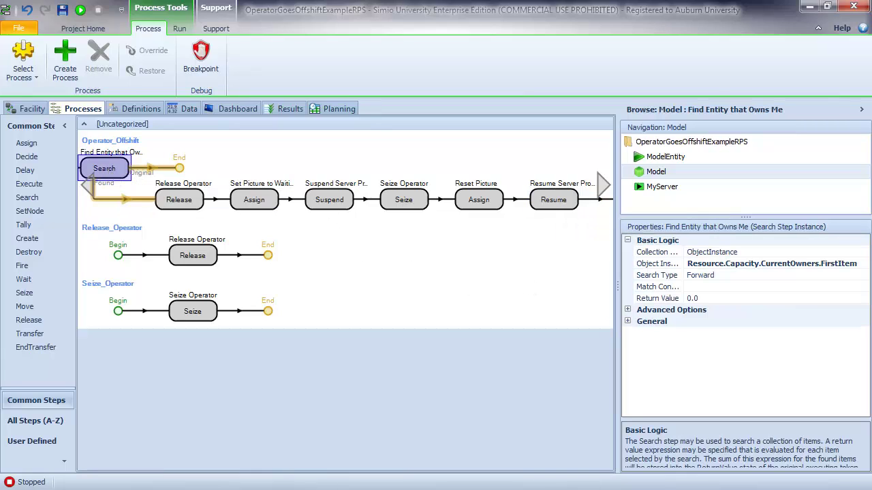